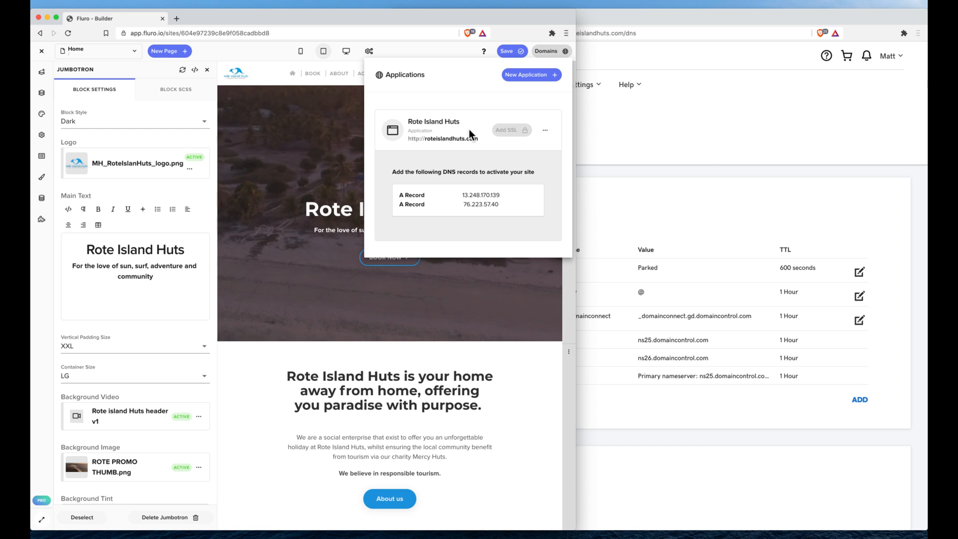
left_click(546, 134)
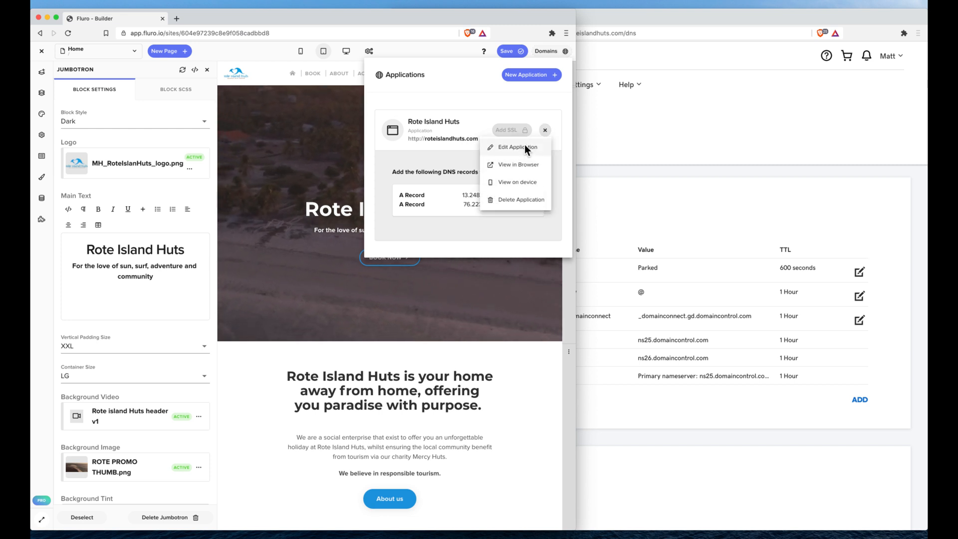
left_click(524, 145)
left_click_drag(263, 192, 205, 192)
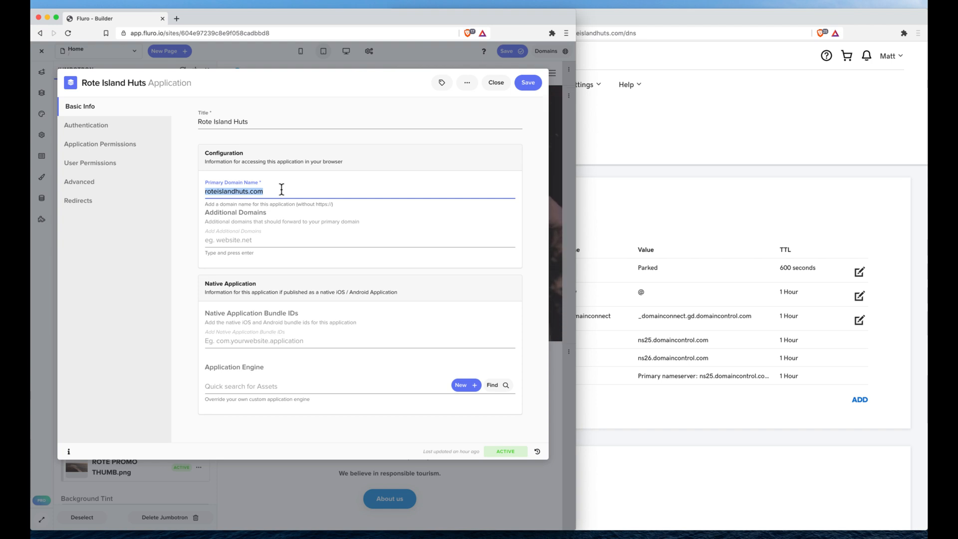
left_click(279, 191)
left_click_drag(279, 191, 204, 192)
key("super+c")
left_click(274, 240)
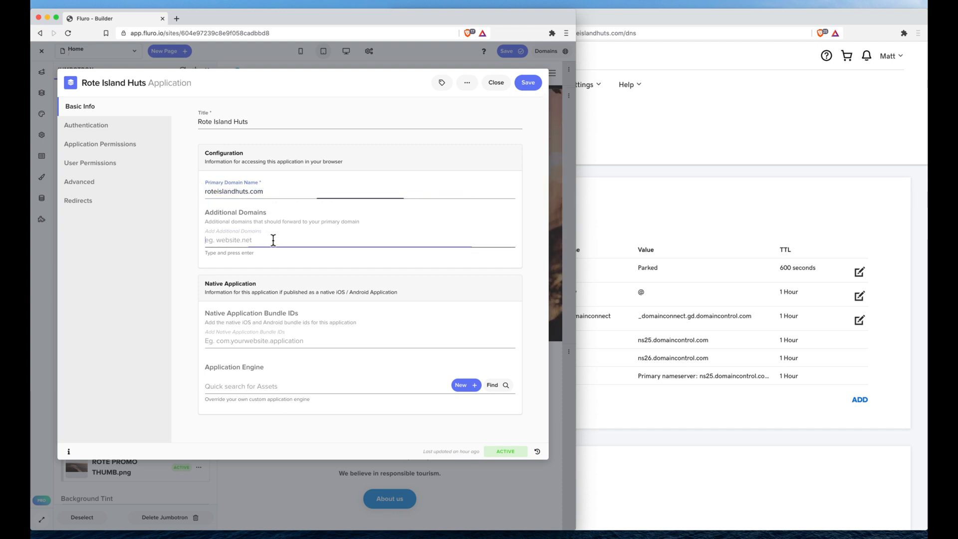
type("www.")
key("super+v")
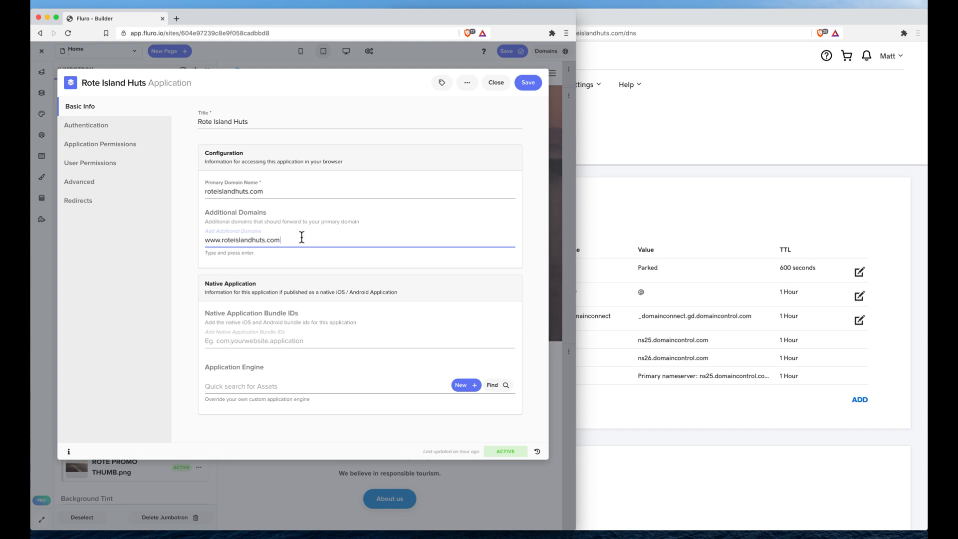
key("Return")
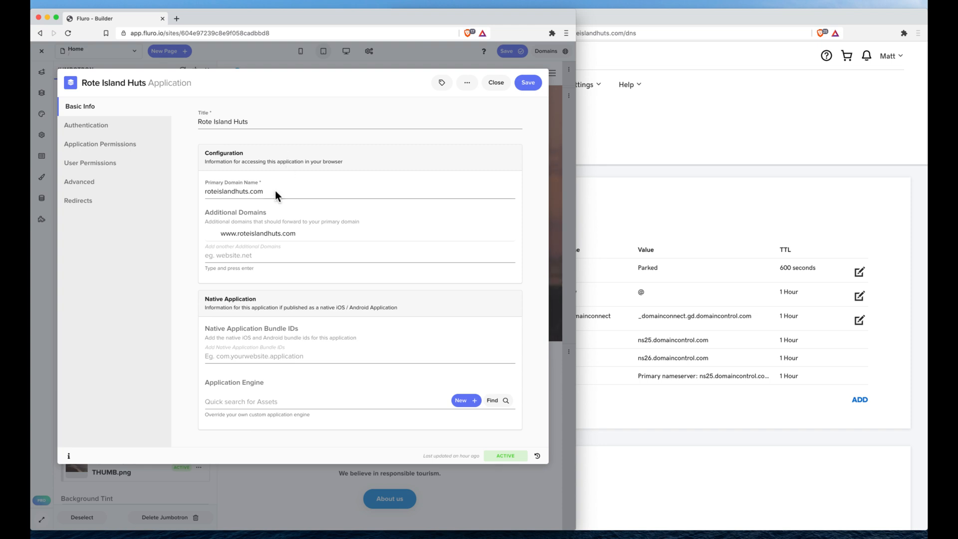
left_click(267, 193)
left_click_drag(268, 193, 193, 191)
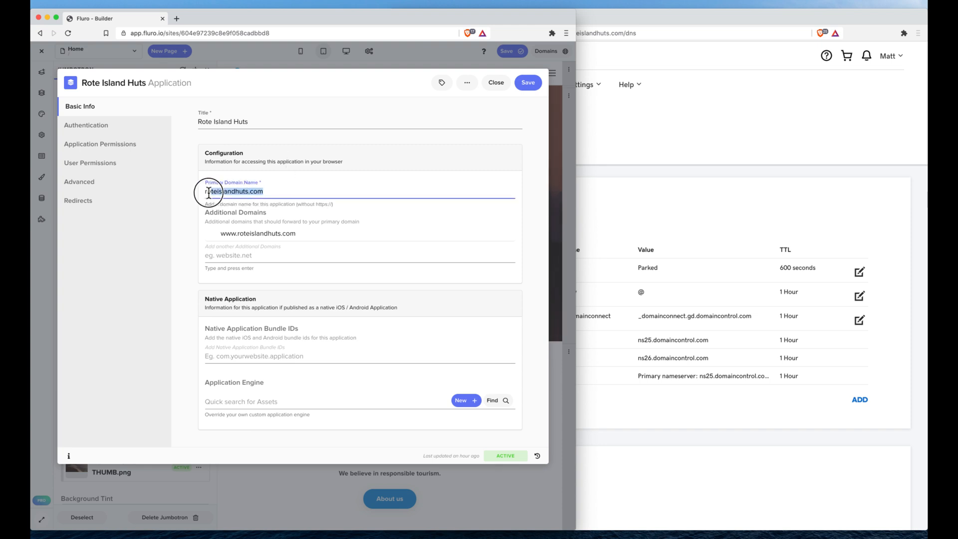
left_click(290, 175)
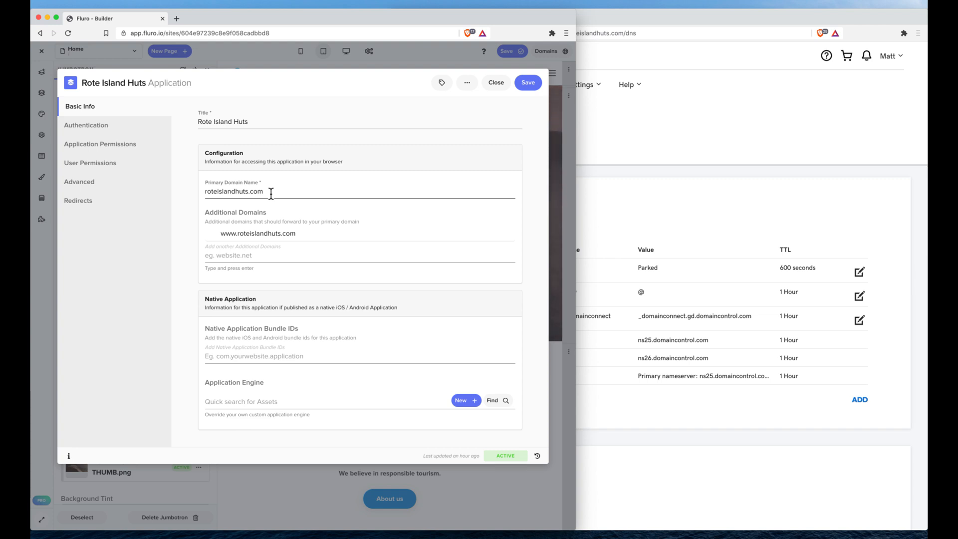
triple_click(244, 191)
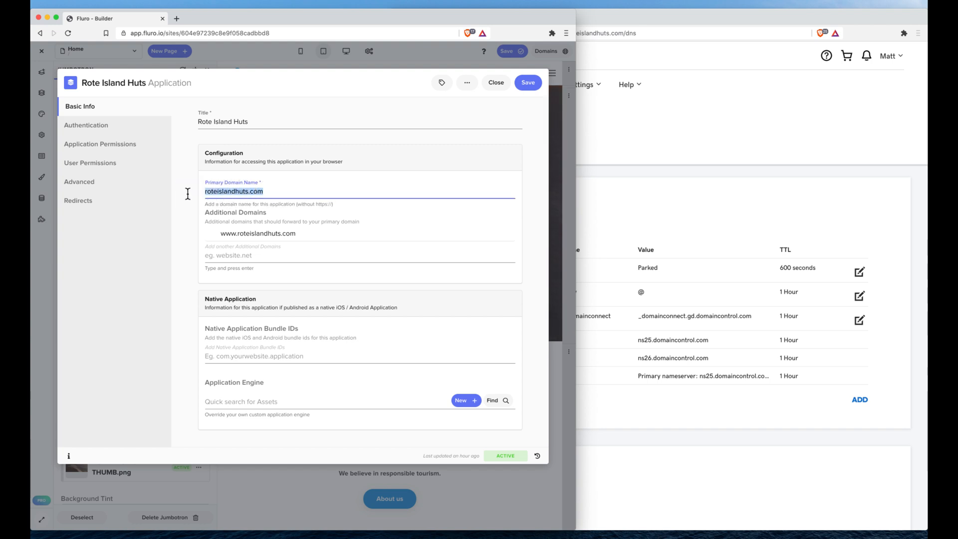
left_click(277, 180)
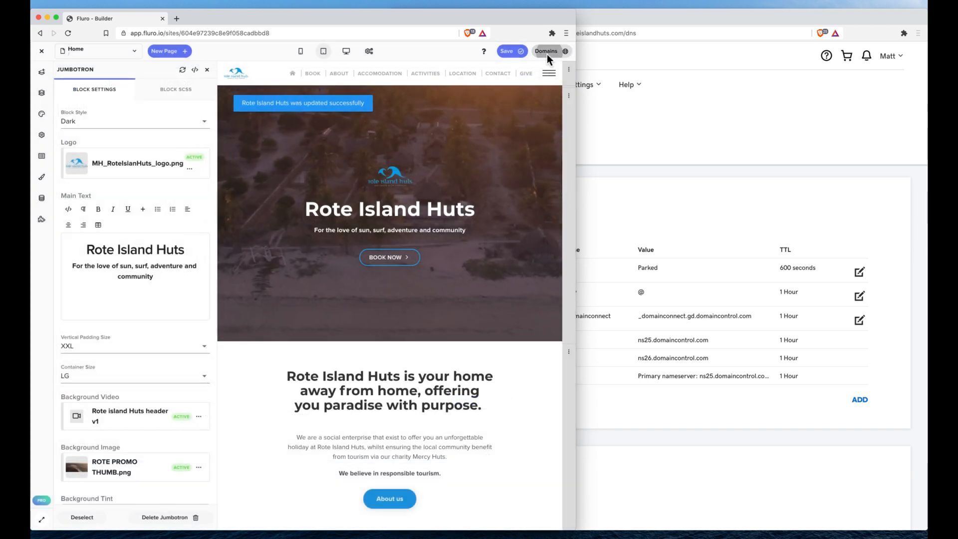
Reopen the site's domain details and copy 13.248.170.139 into the Points to value of the parked A record in GoDaddy.
left_click(546, 51)
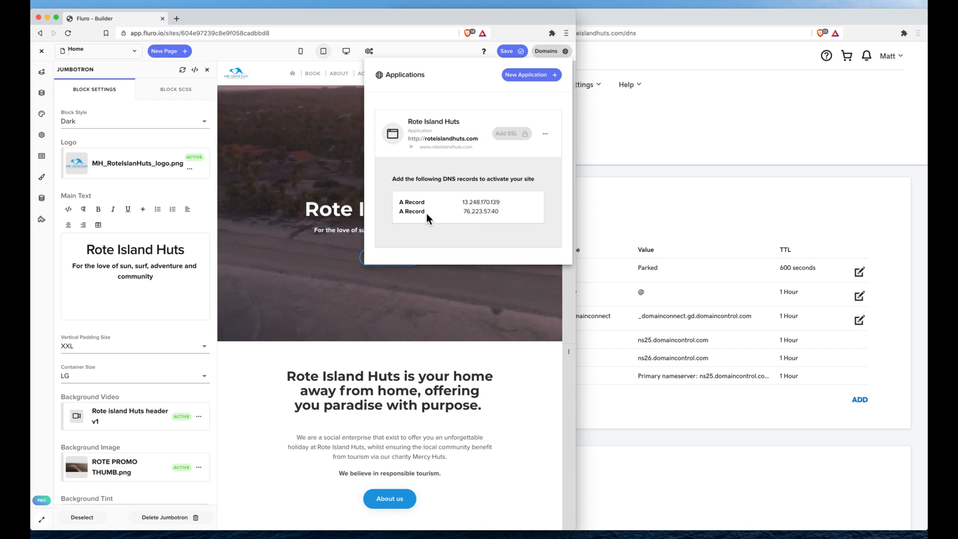
left_click(766, 183)
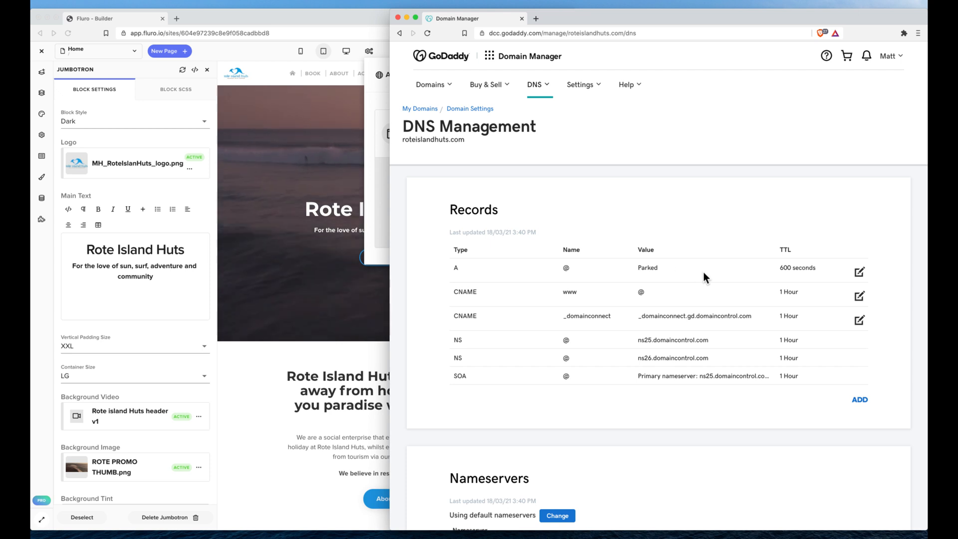
left_click(859, 272)
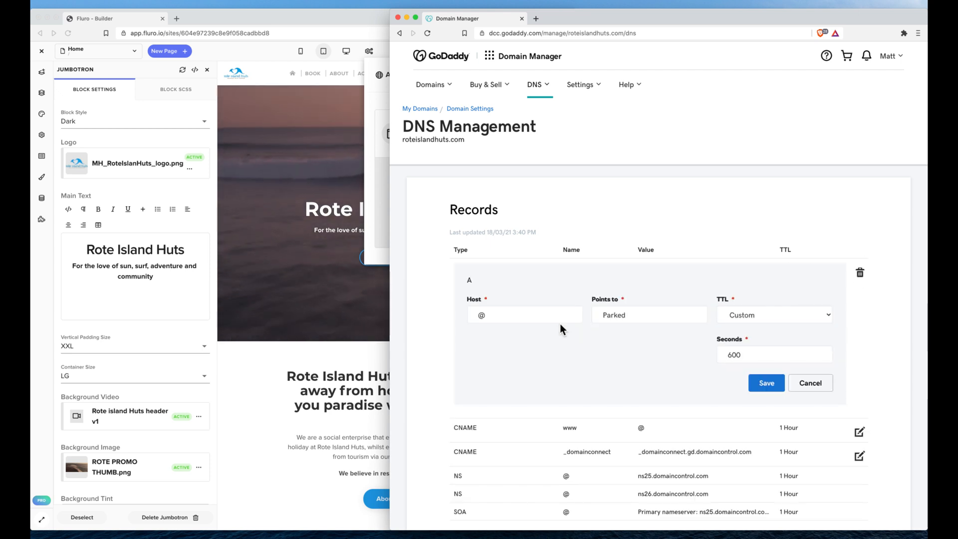
left_click(375, 223)
left_click(488, 208)
left_click(684, 229)
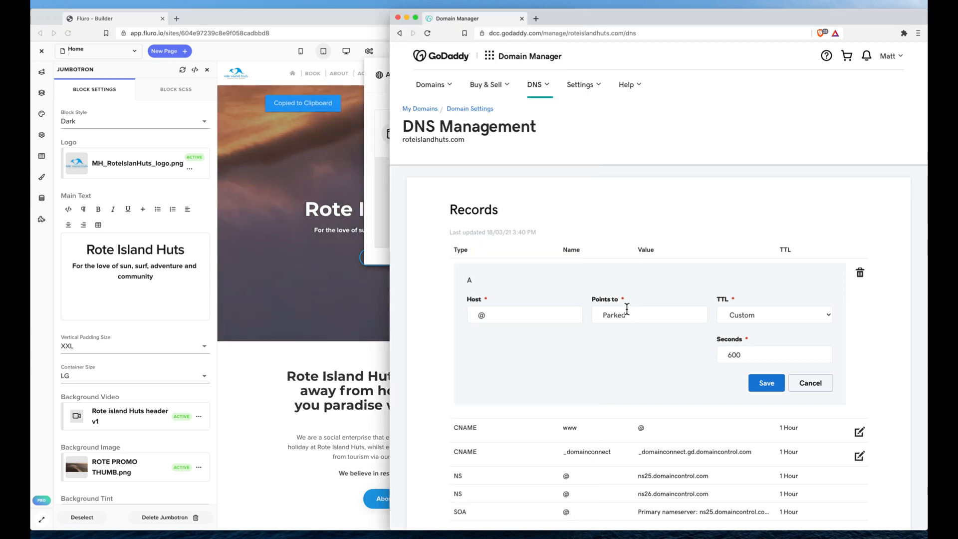
left_click(377, 200)
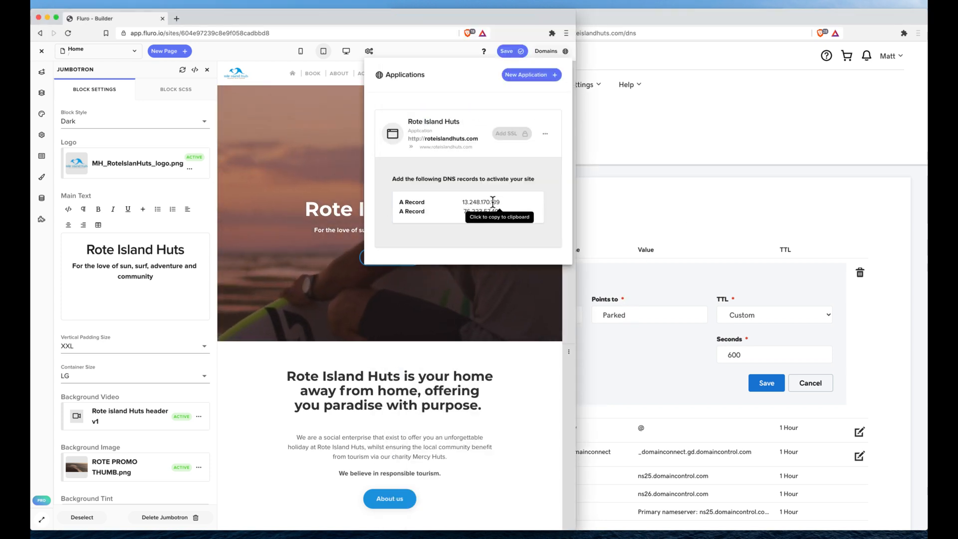
left_click(659, 315)
double_click(659, 314)
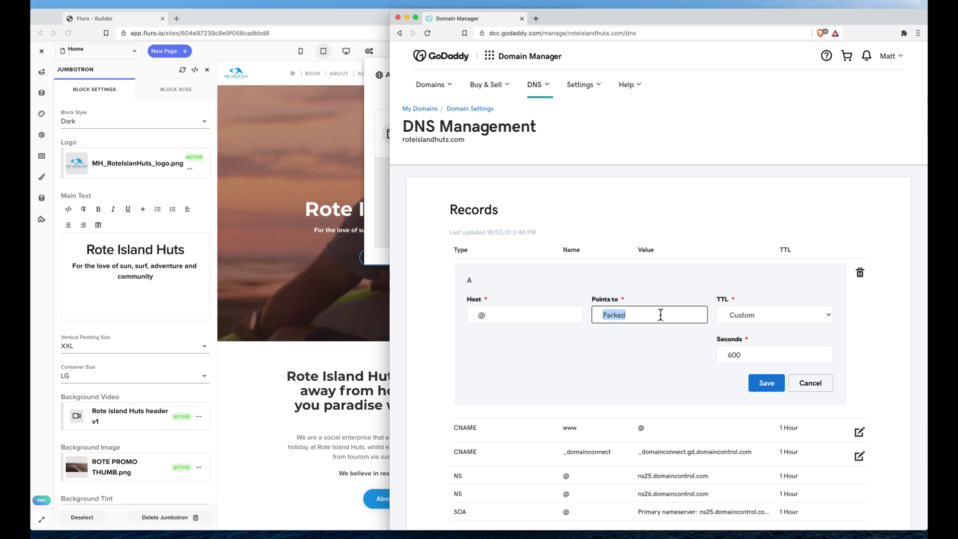
key("super+v")
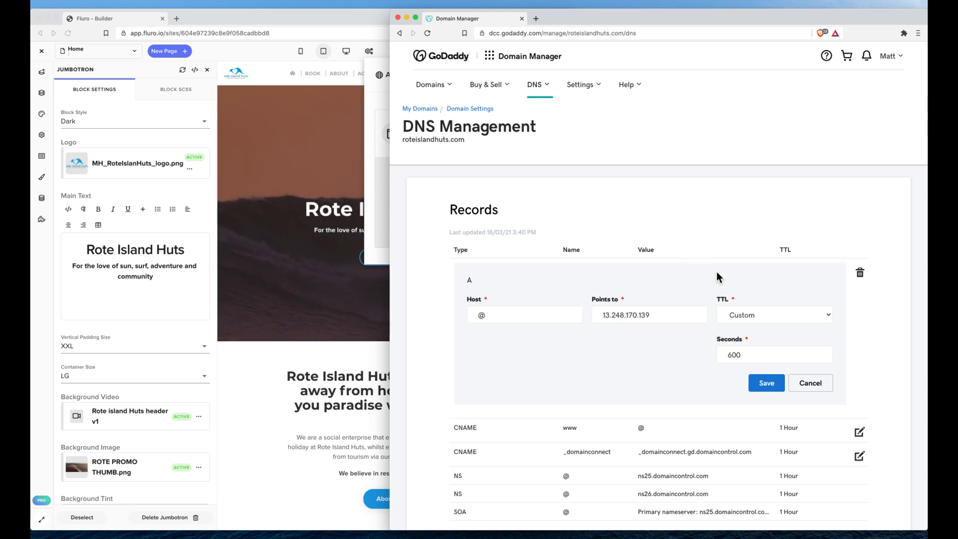
Try a custom TTL of 60 seconds on the A record and set it back to 600 seconds.
left_click(756, 314)
left_click(759, 317)
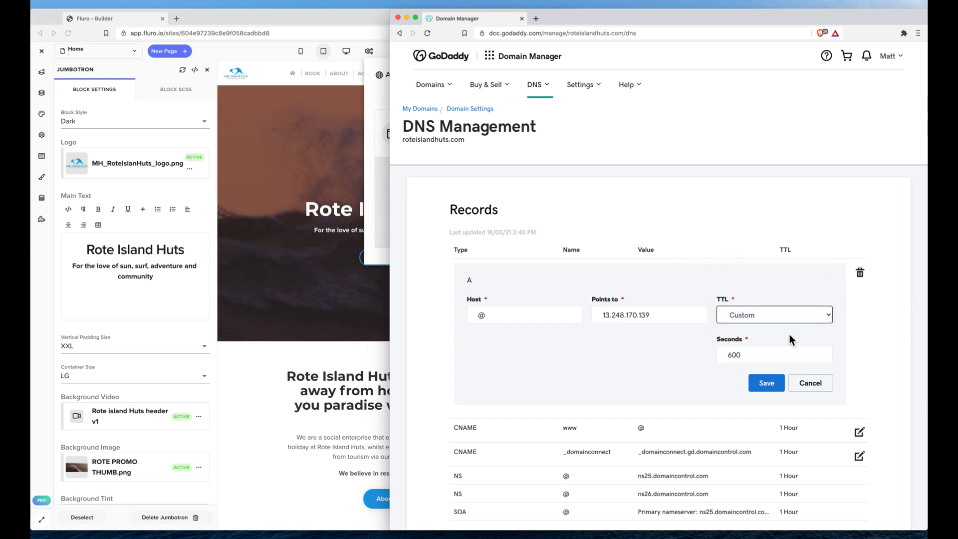
scroll(767, 335, "down", 1)
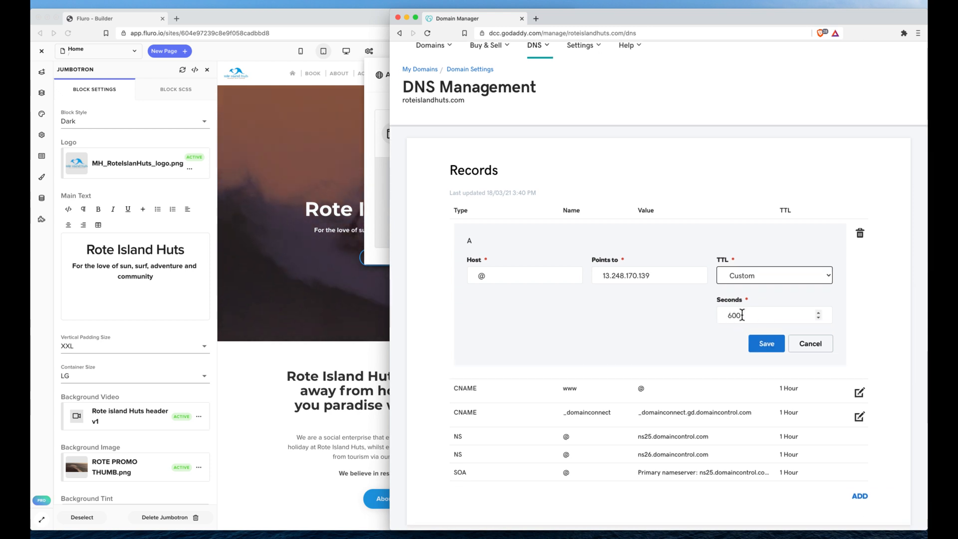
left_click(743, 315)
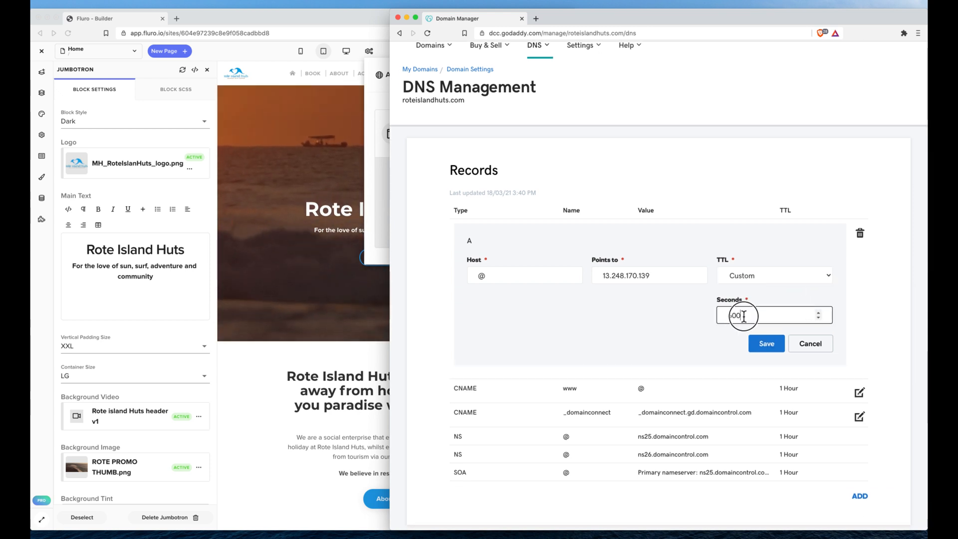
type("60")
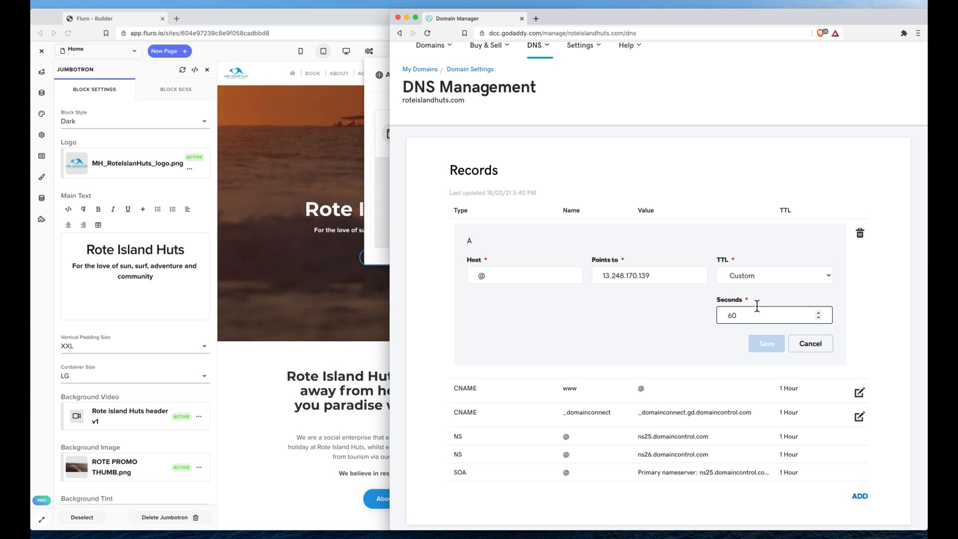
double_click(750, 315)
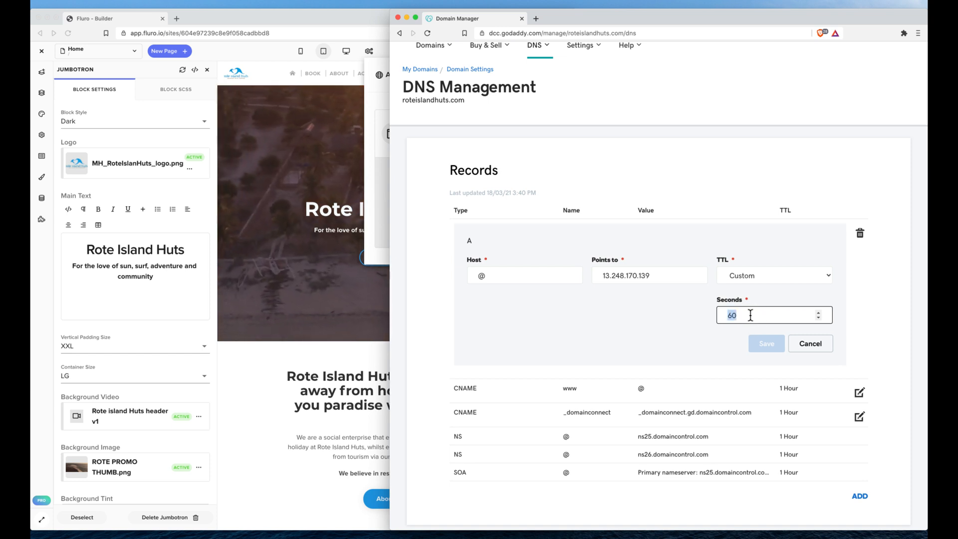
type("600")
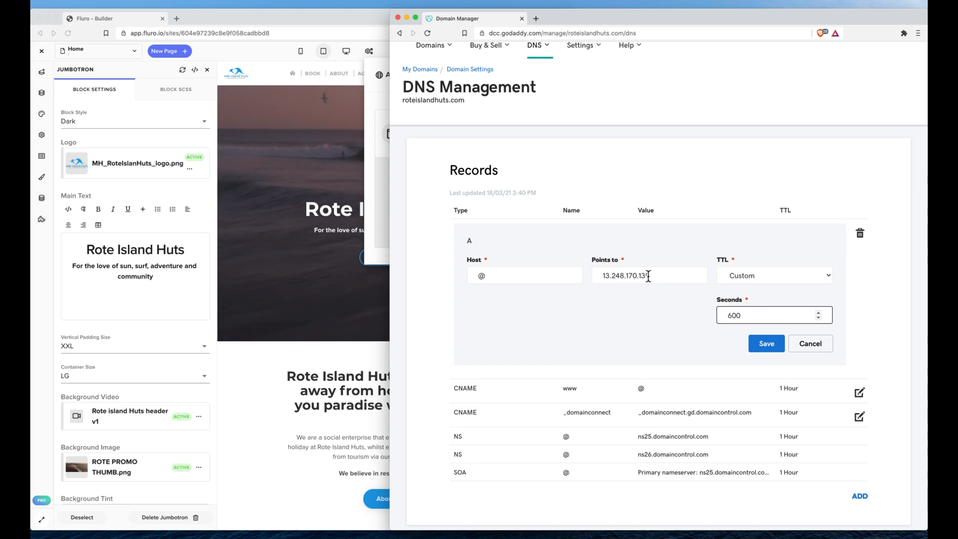
Check the A record's @ host against the application's domain name in Fluro and save the edited record in GoDaddy.
left_click_drag(489, 275, 469, 276)
left_click(385, 215)
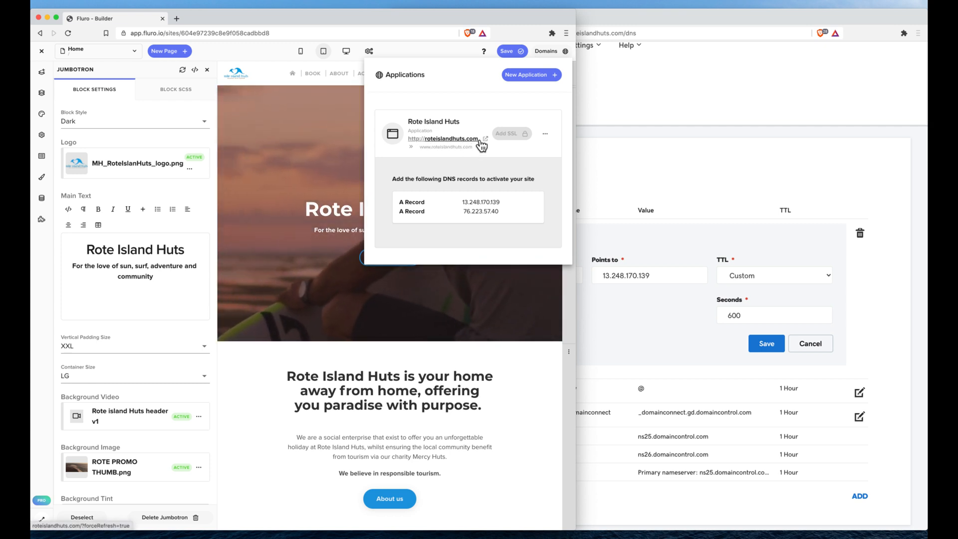
left_click(612, 180)
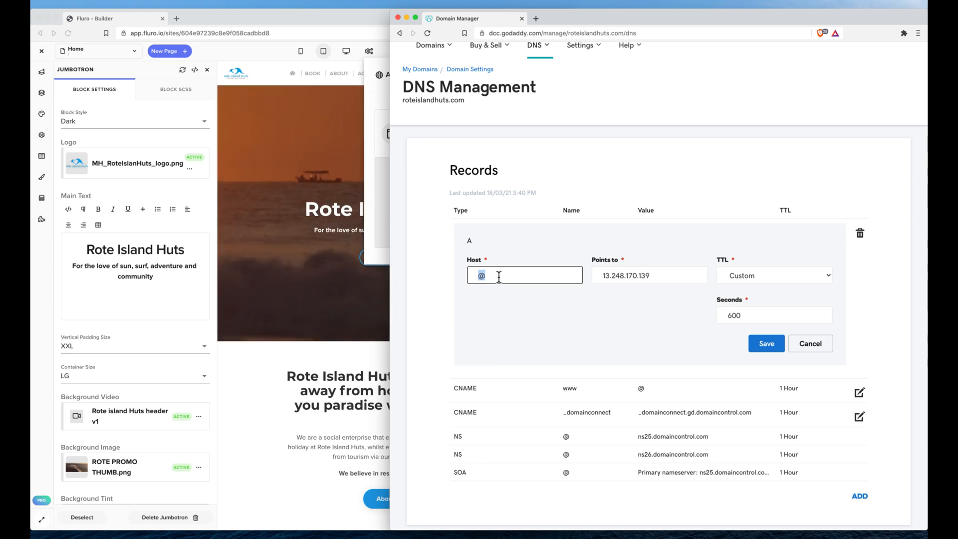
left_click(765, 343)
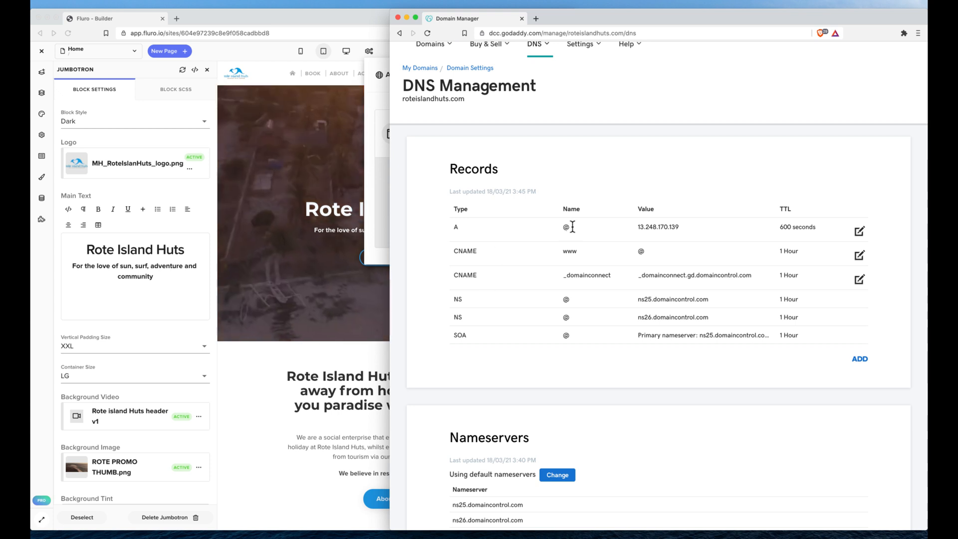
Add a second A record with host @ pointing to 76.223.57.40, copied from Fluro's DNS details, and save it.
left_click(863, 362)
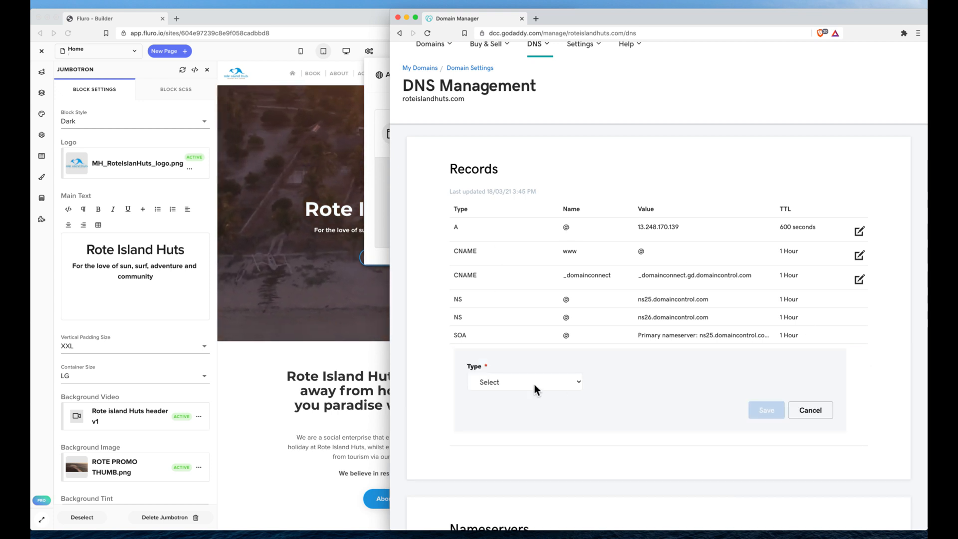
left_click(534, 385)
left_click(510, 404)
left_click(616, 379)
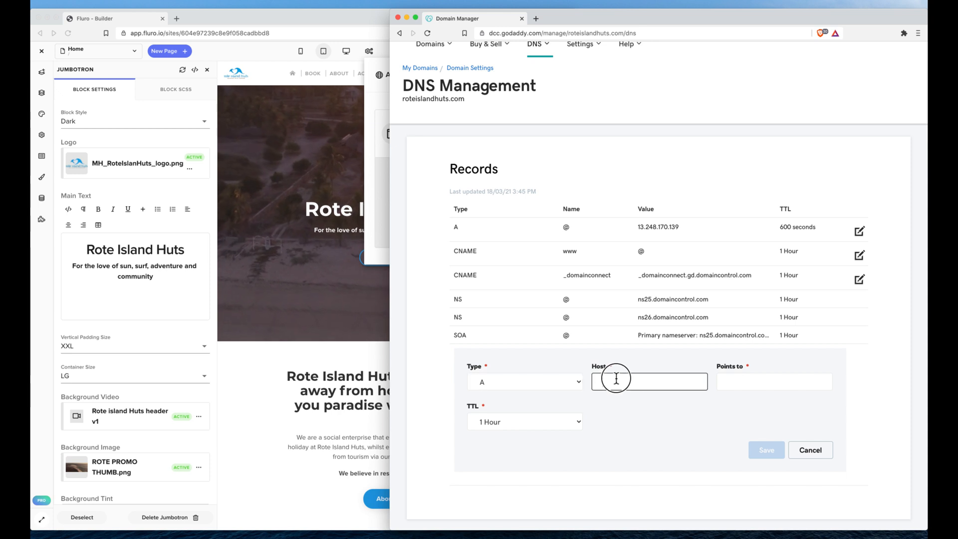
left_click(735, 386)
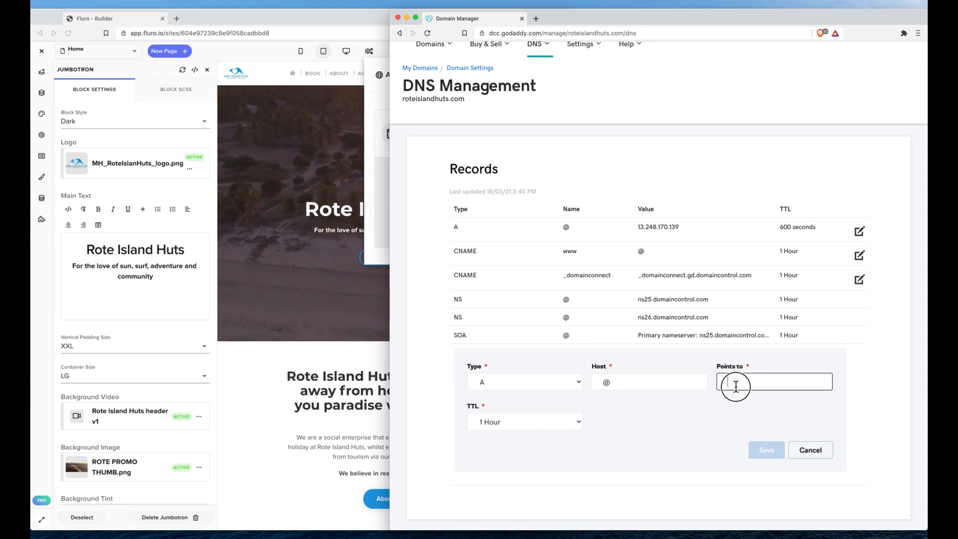
left_click(353, 203)
left_click(477, 215)
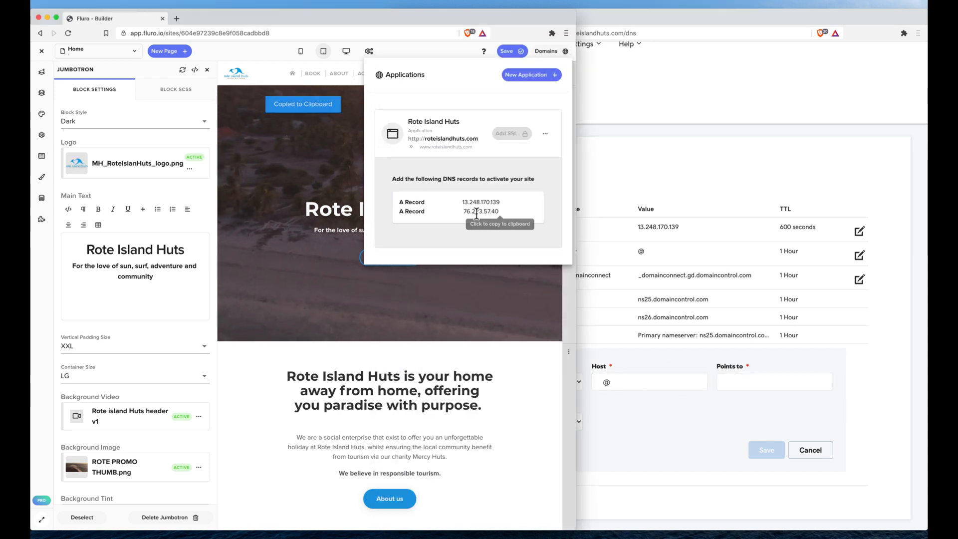
left_click(750, 380)
key("super+v")
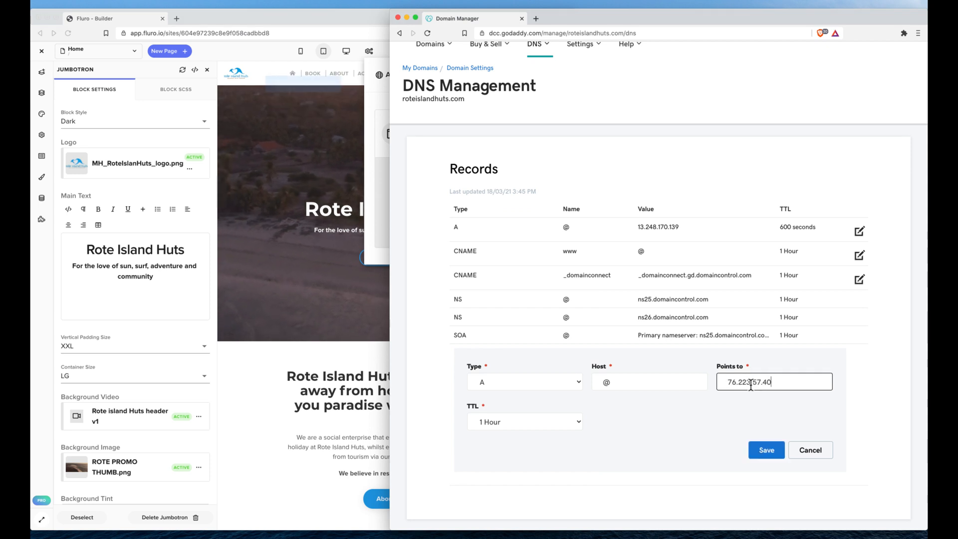
left_click(761, 457)
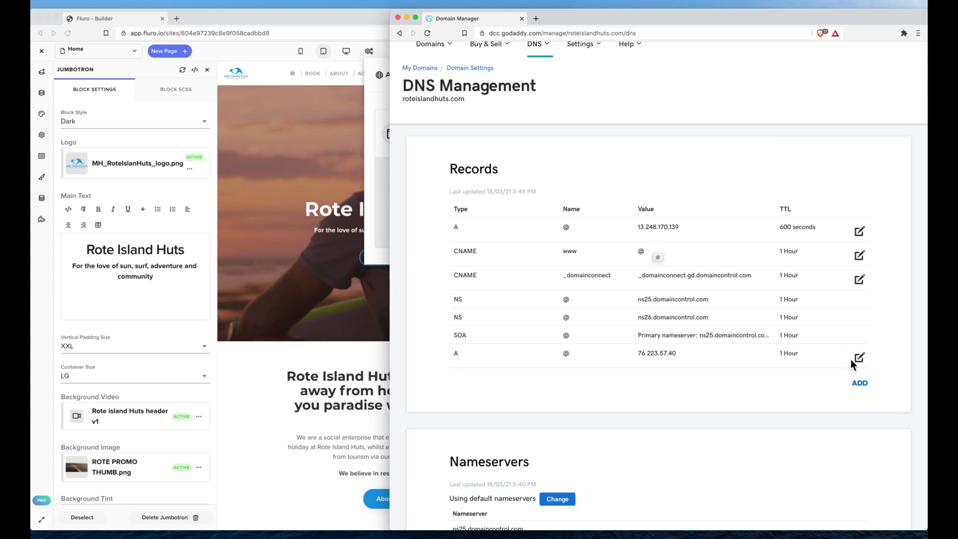
Add a CNAME record with host * pointing to @, keeping the 1 Hour TTL, and save it.
left_click(858, 385)
left_click(506, 404)
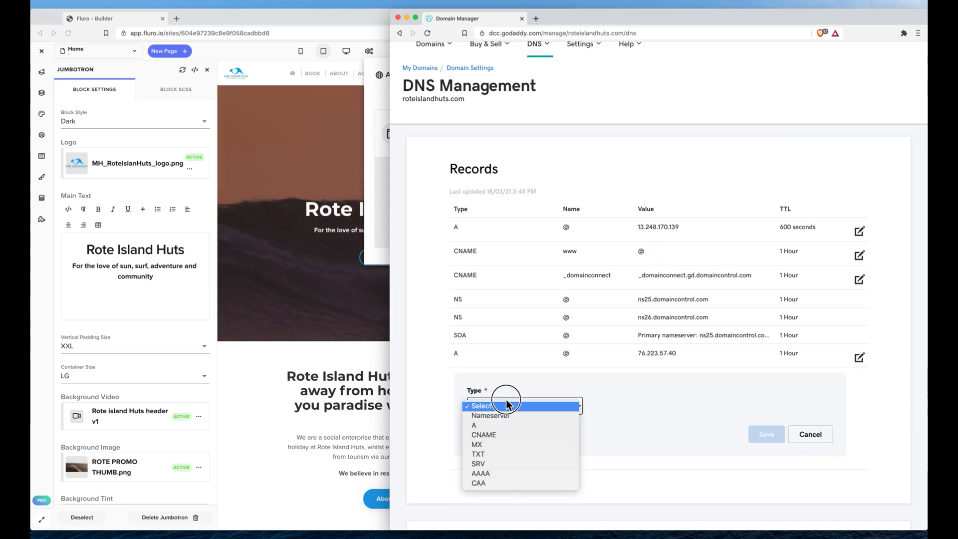
left_click(507, 434)
left_click(621, 406)
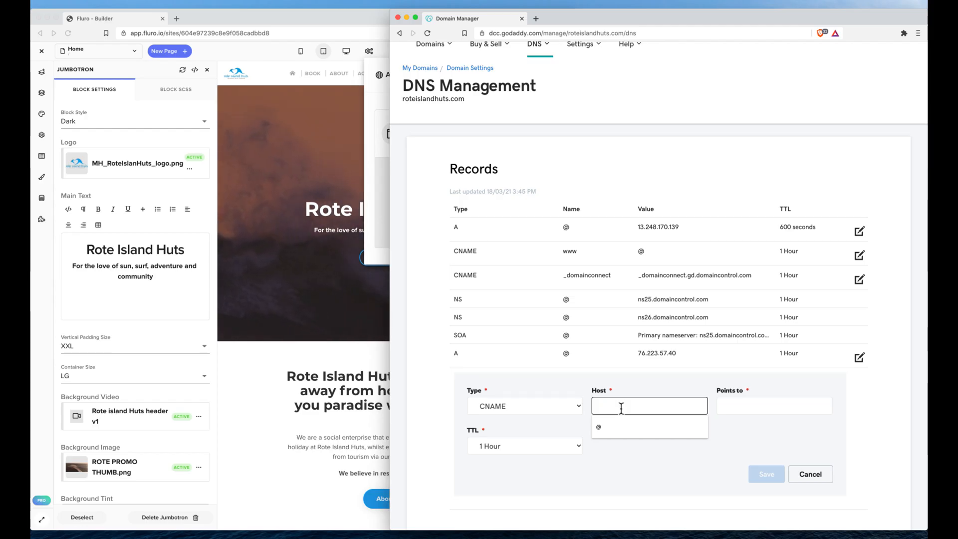
type("*")
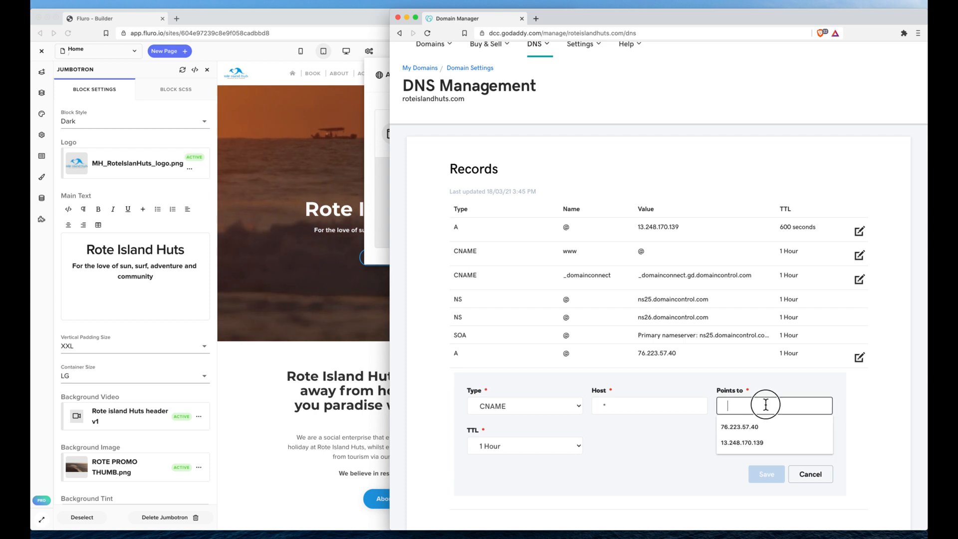
type("@")
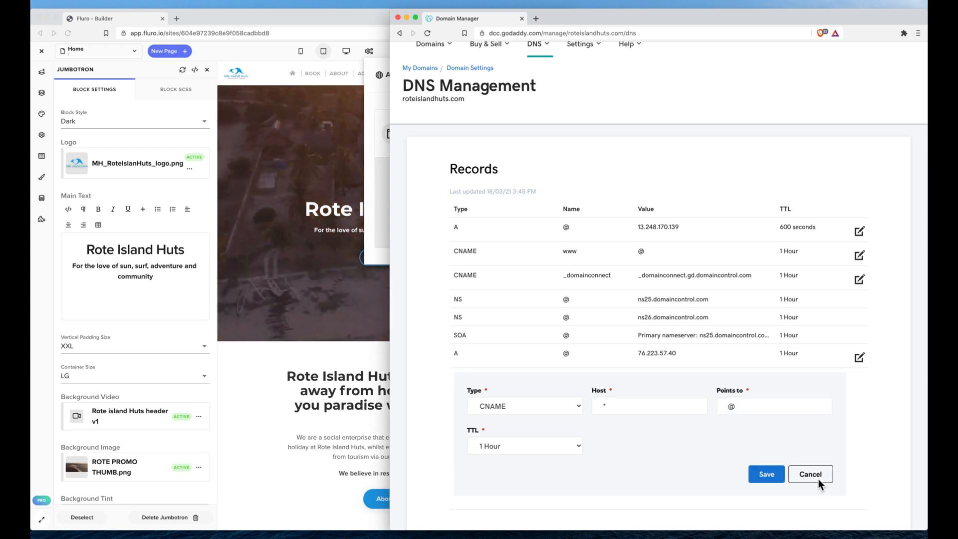
left_click(768, 474)
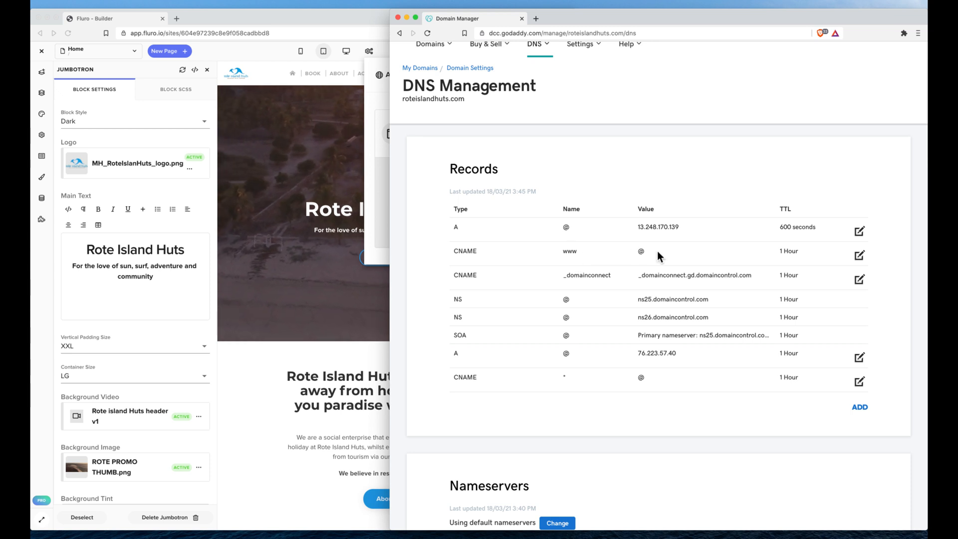
Delete the existing www CNAME record from the domain's DNS records.
left_click(859, 255)
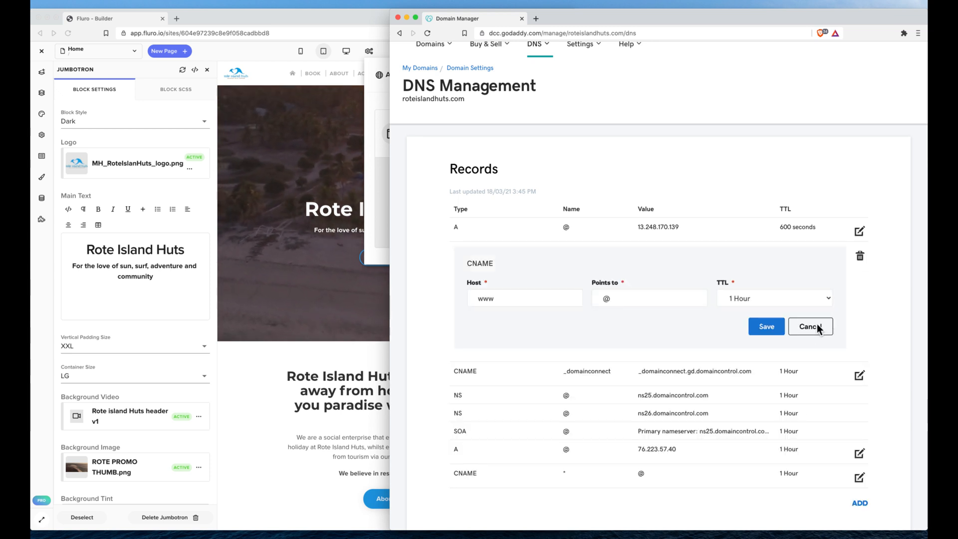
left_click(858, 257)
left_click(657, 300)
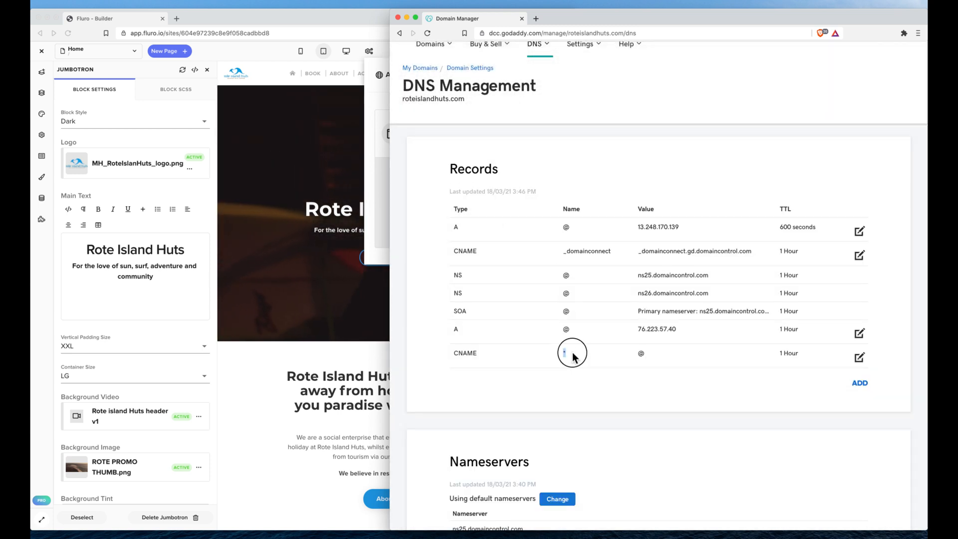
Compare the GoDaddy DNS records with the domain names and A records required in Fluro's application details.
left_click(355, 148)
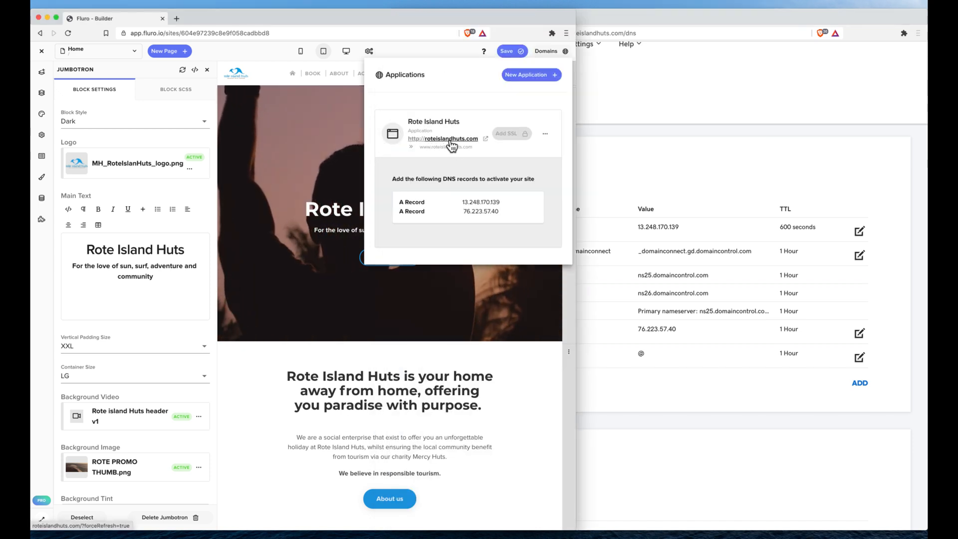
left_click(686, 153)
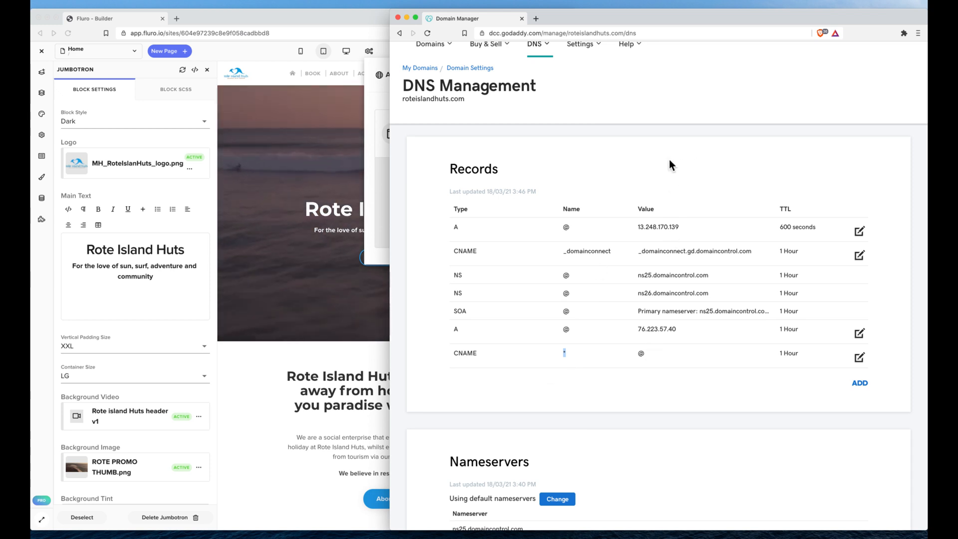
left_click(360, 153)
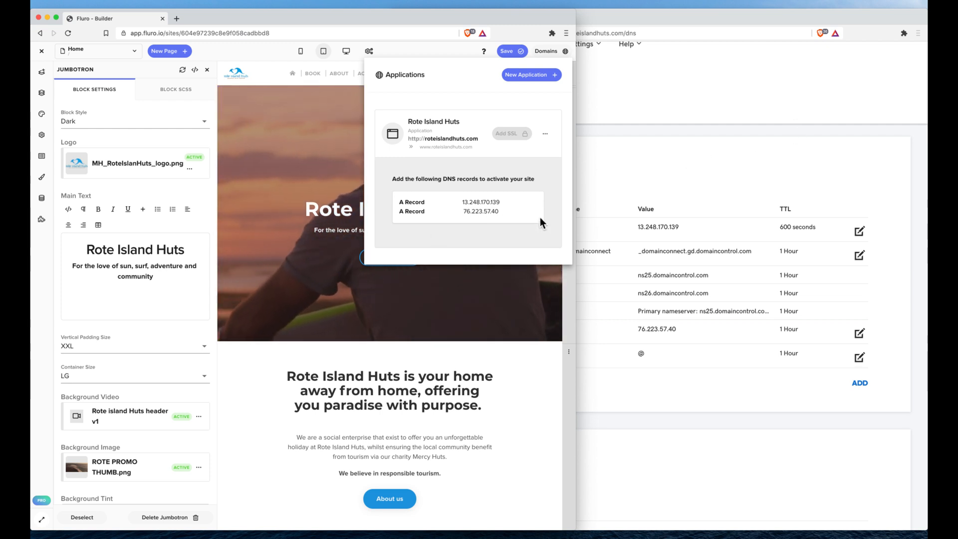
left_click(680, 167)
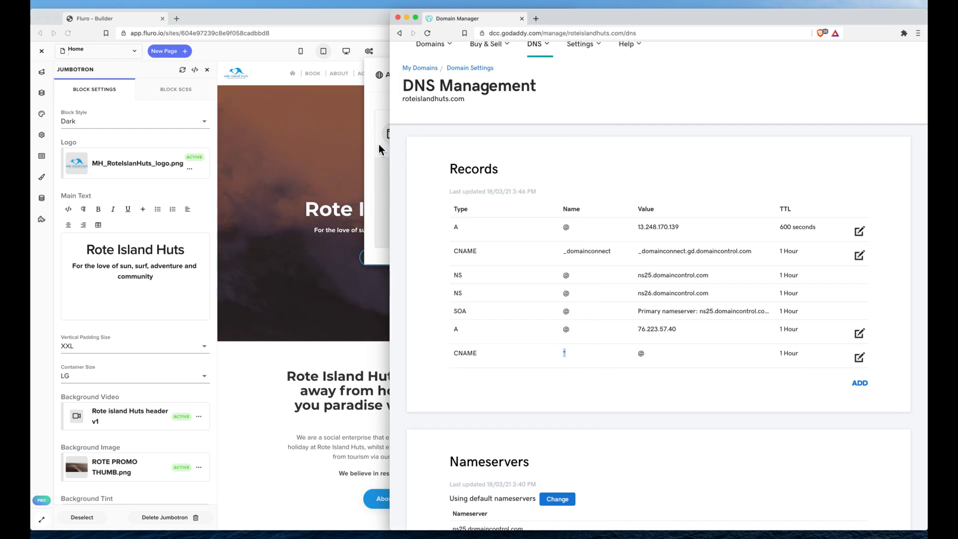
left_click(556, 355)
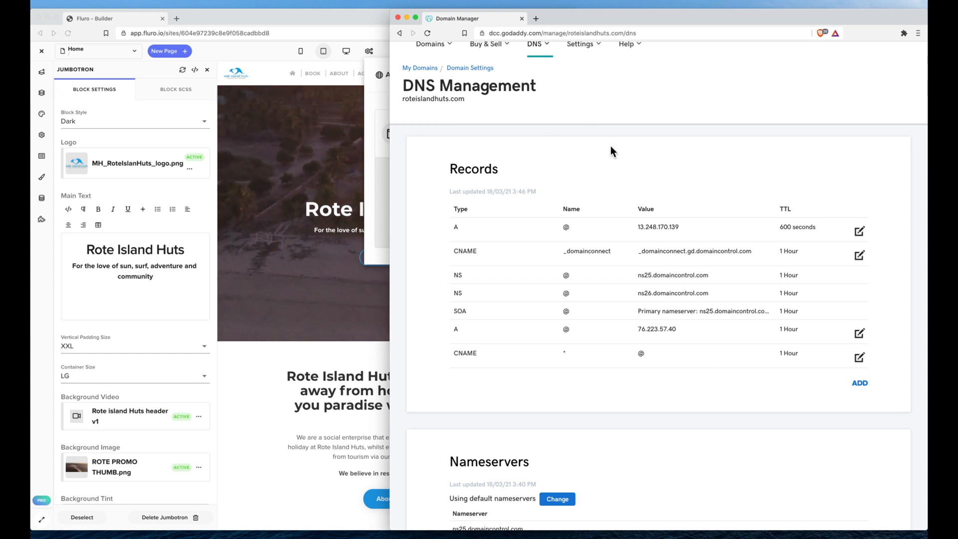
scroll(610, 146, "up", 1)
scroll(612, 151, "up", 1)
left_click(707, 185)
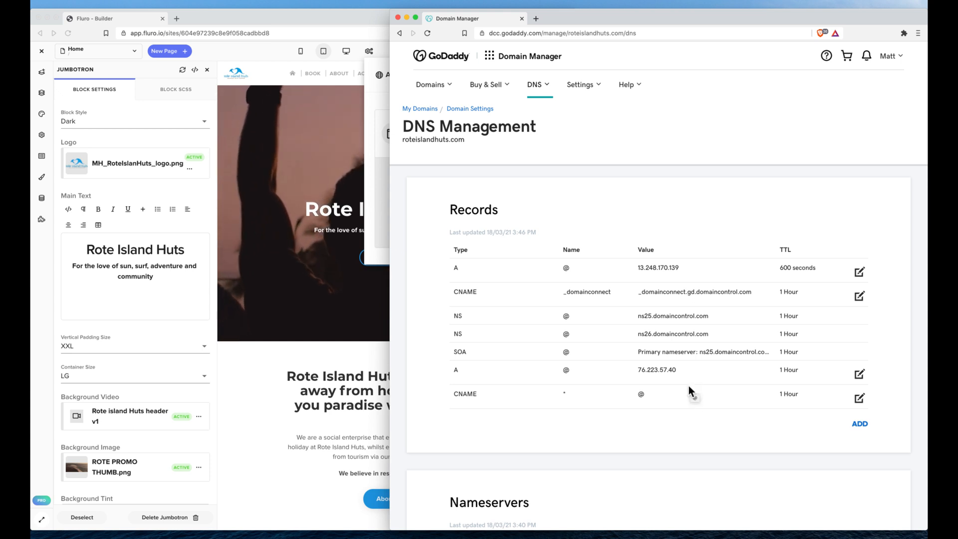
scroll(687, 385, "down", 1)
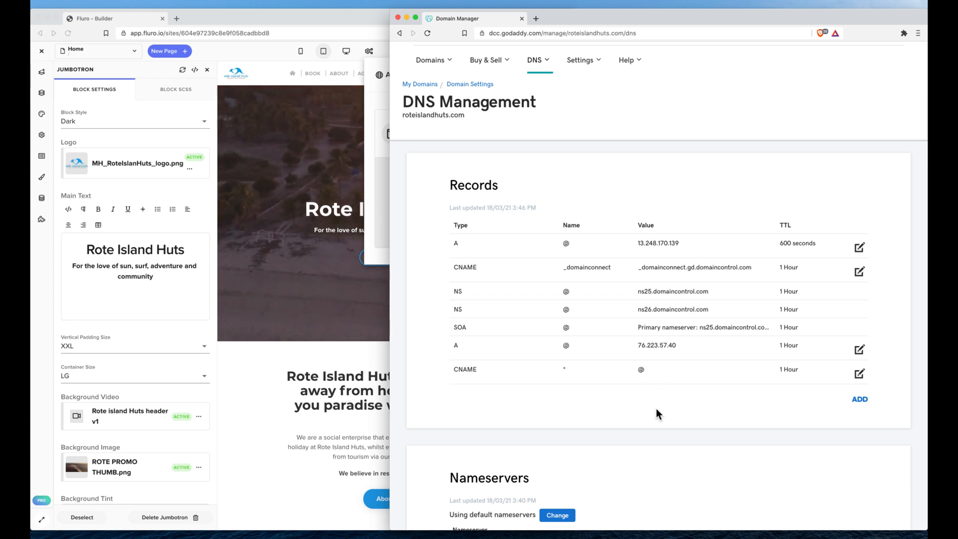
Switch to Fluro, reload the builder, reopen the site's domain details and add SSL to the Rote Island Huts application.
left_click(383, 168)
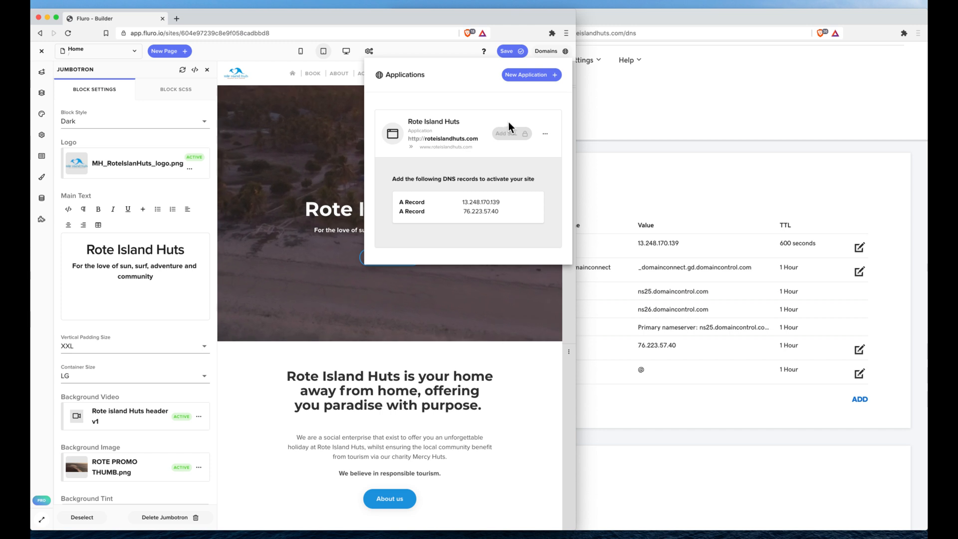
left_click(68, 33)
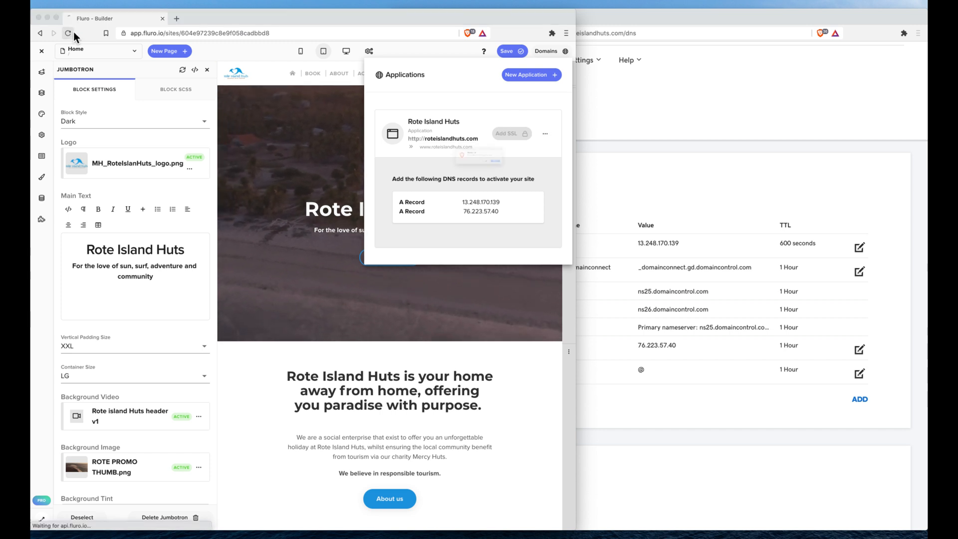
left_click(541, 177)
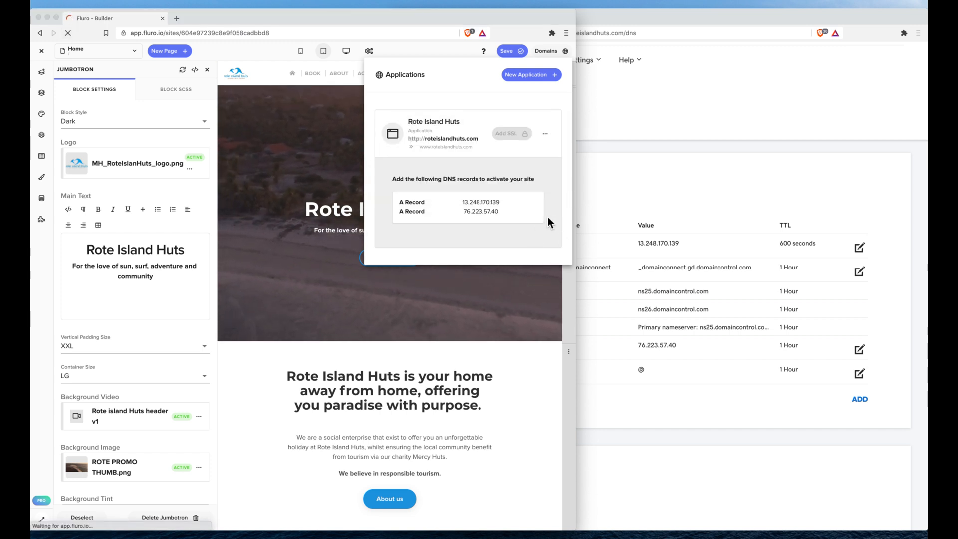
left_click(748, 182)
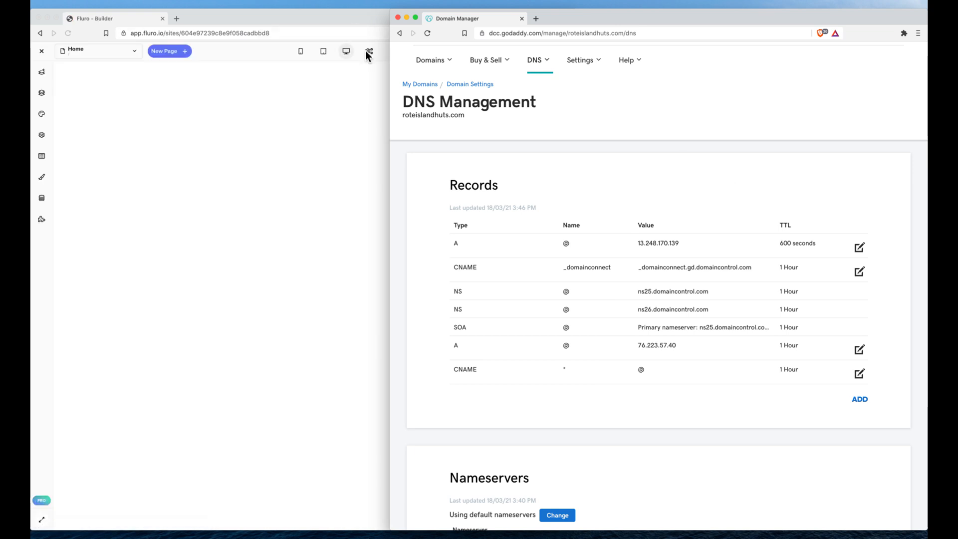
left_click(249, 50)
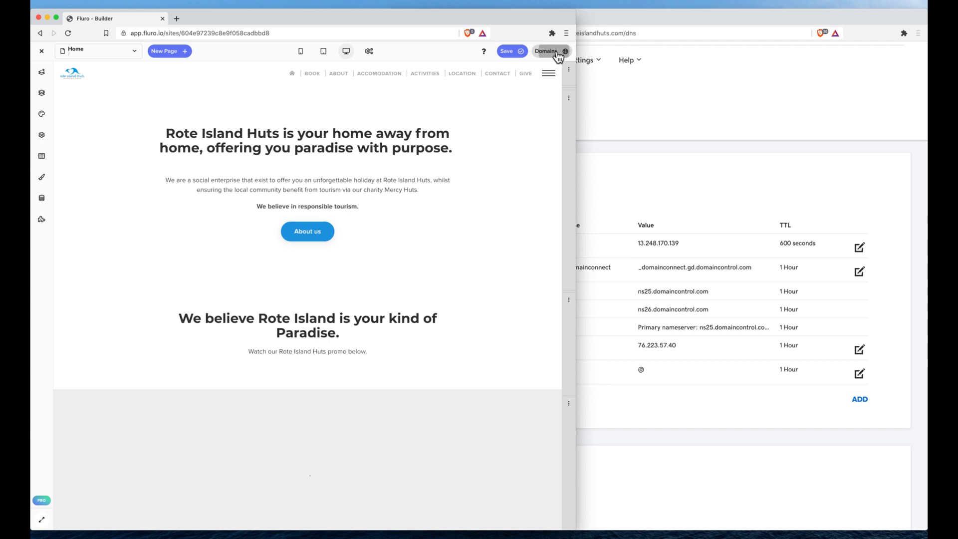
left_click(555, 51)
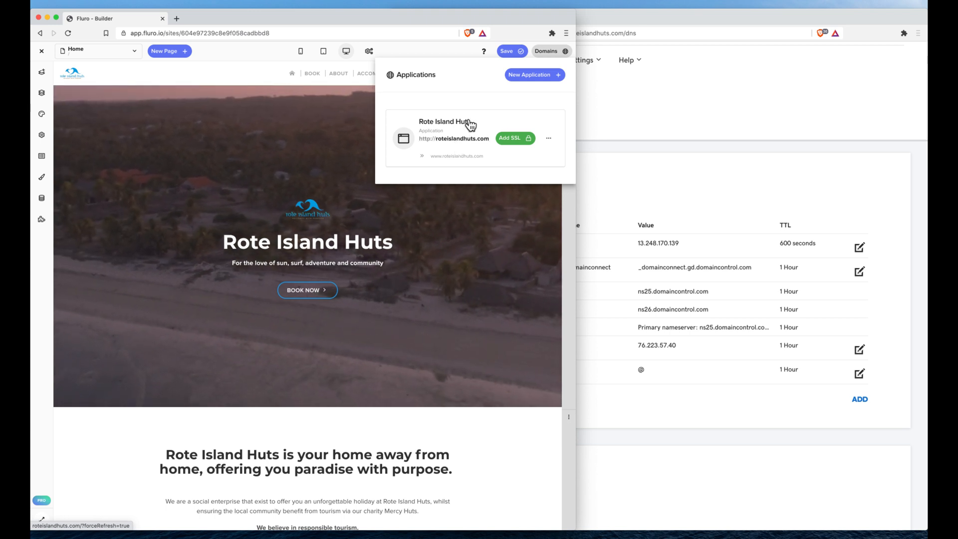
left_click(517, 144)
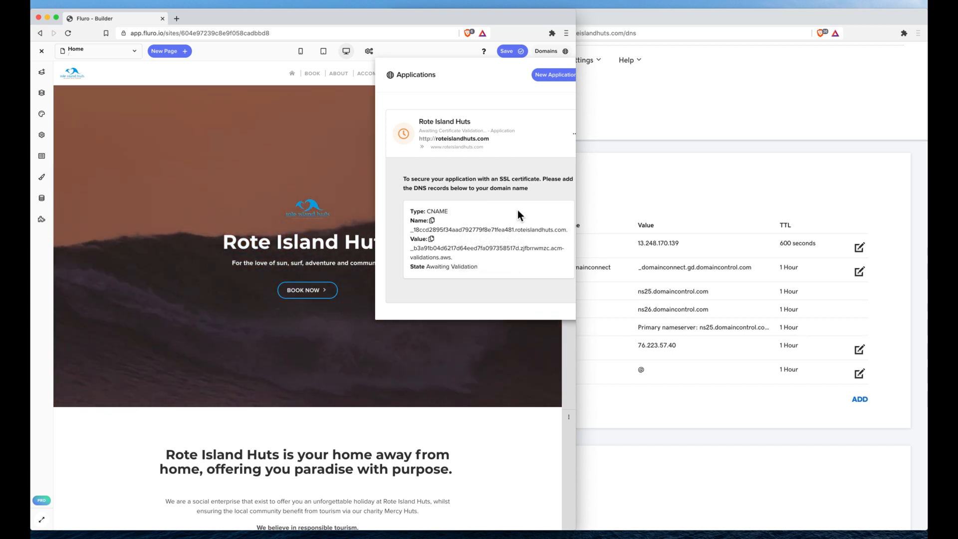
Start a new CNAME record in GoDaddy and paste the SSL validation name copied from Fluro as its host.
left_click(458, 230)
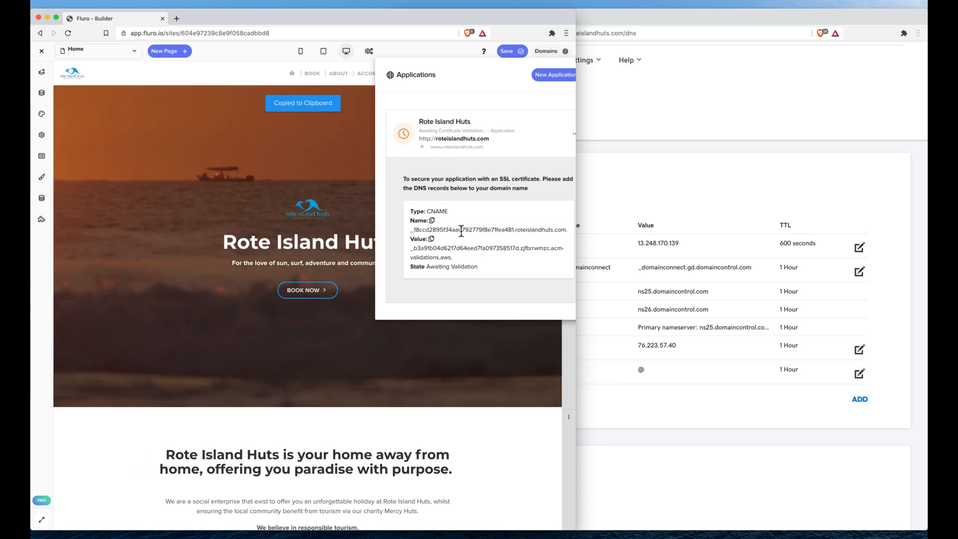
left_click(684, 181)
left_click(858, 399)
left_click(523, 422)
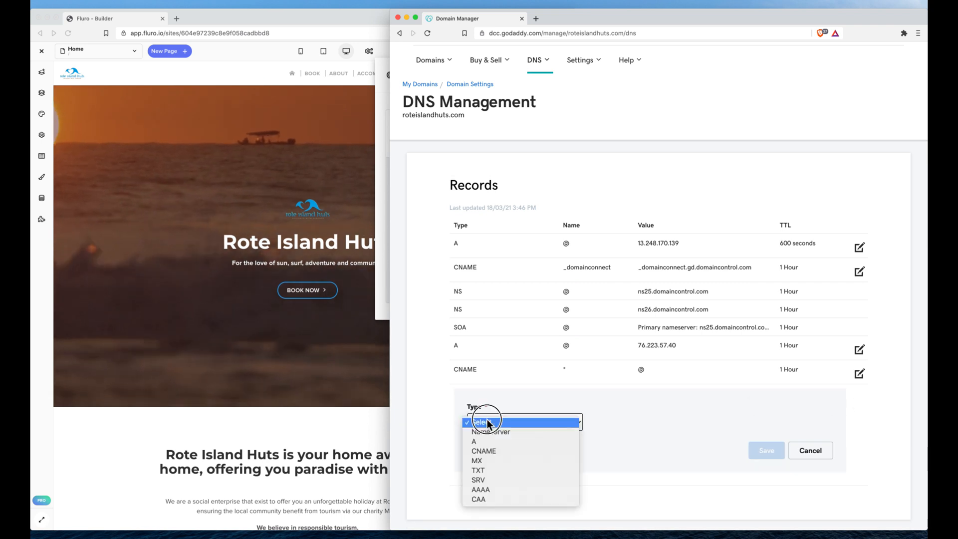
left_click(497, 450)
left_click(605, 423)
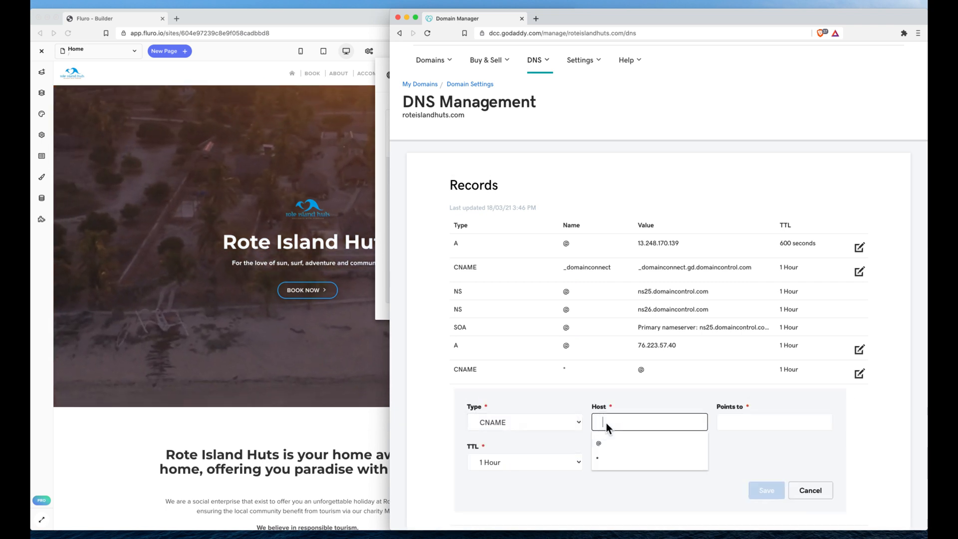
key("super+v")
Copy the SSL validation value from Fluro into the CNAME record's Points to field in GoDaddy and save the record.
left_click(379, 265)
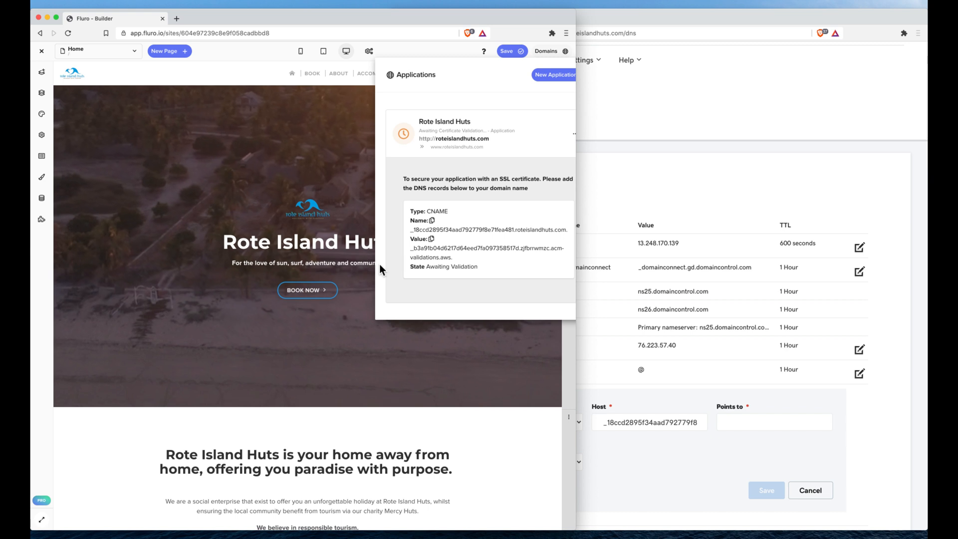
left_click(433, 252)
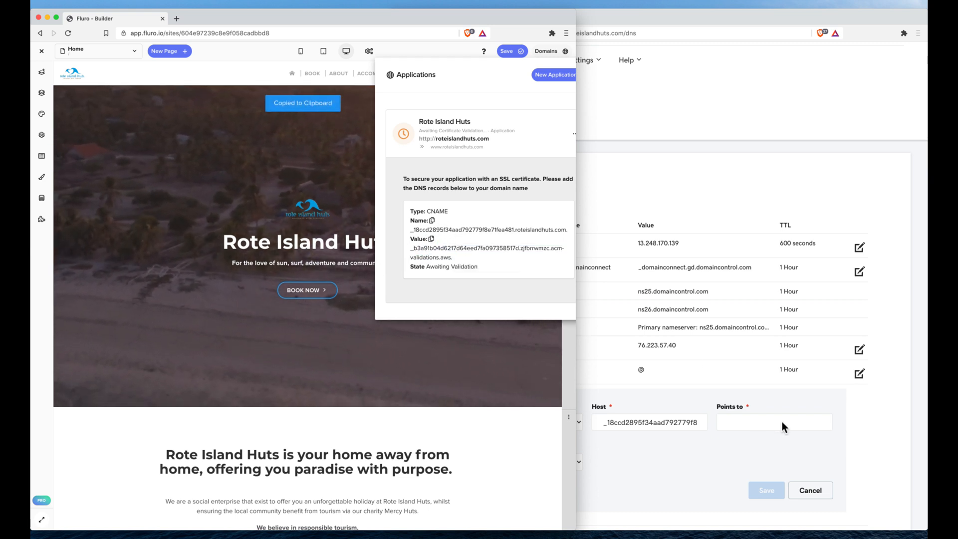
left_click(764, 427)
key("super+v")
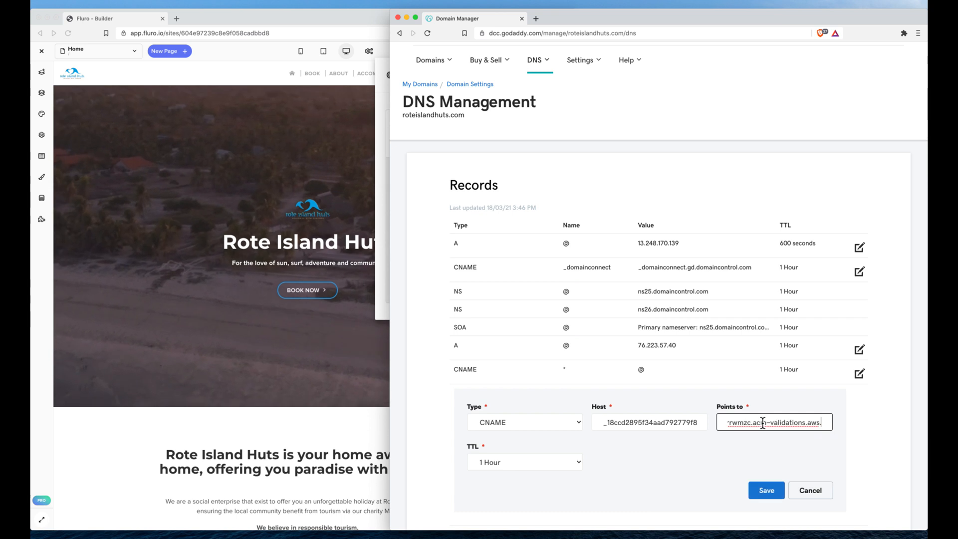
left_click(866, 428)
scroll(848, 432, "down", 2)
left_click(763, 391)
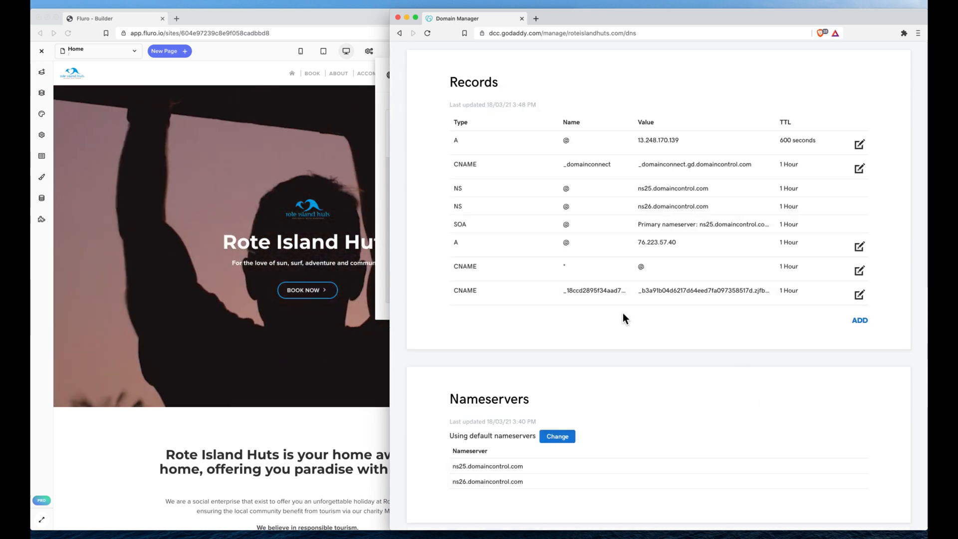
Return to Fluro, reopen the site's domain details and open the live roteislandhuts.com site from there.
left_click(382, 226)
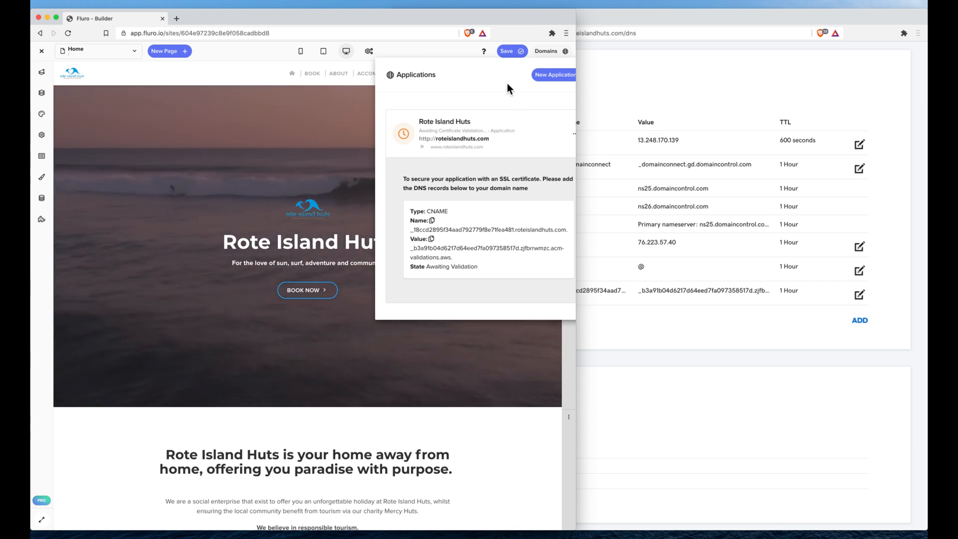
left_click(414, 49)
left_click(545, 51)
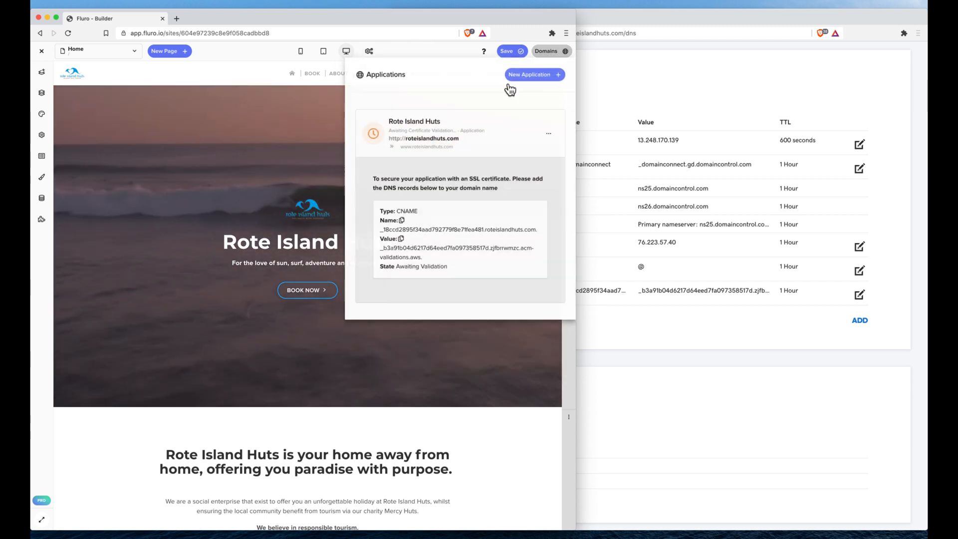
left_click(430, 139)
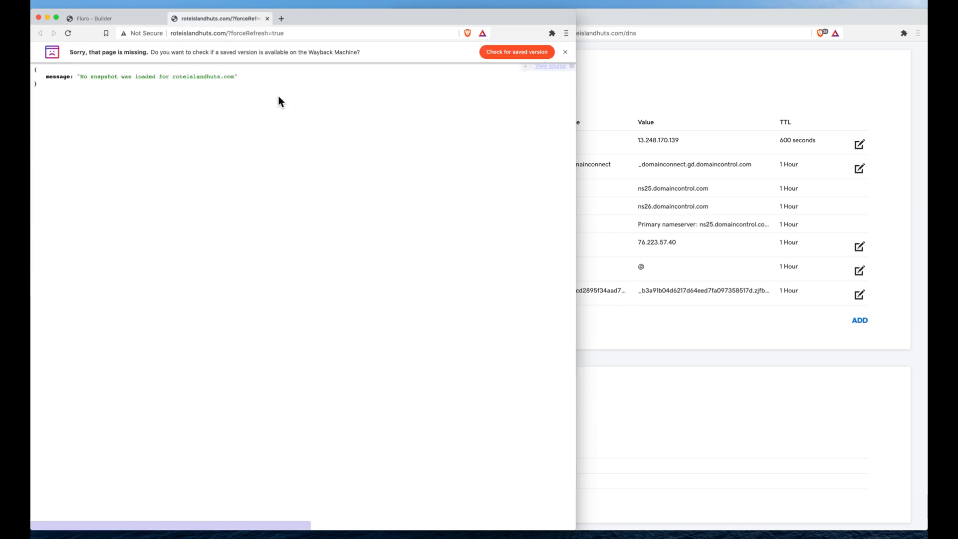
Save and publish the site in Fluro, and reload the live roteislandhuts.com page.
left_click(123, 21)
left_click(509, 50)
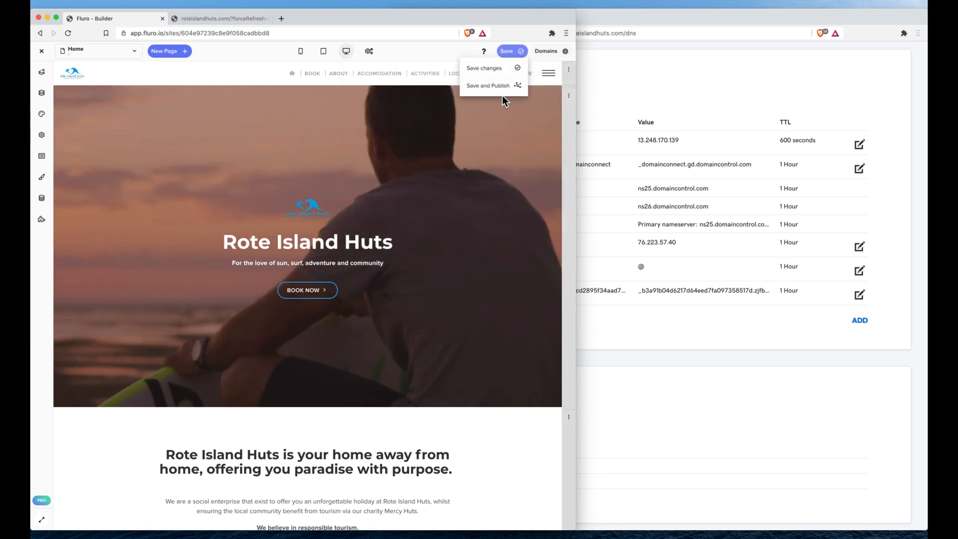
left_click(505, 85)
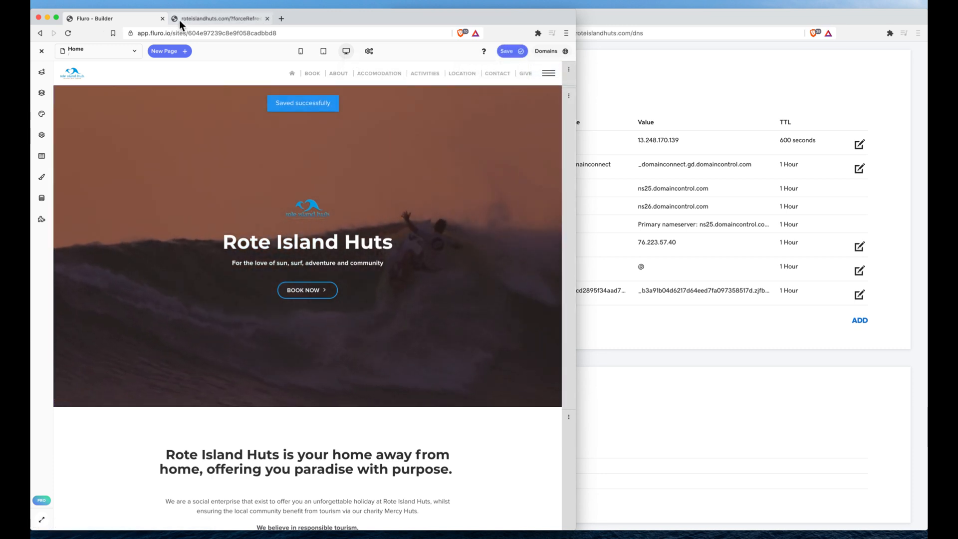
left_click(179, 22)
left_click(69, 33)
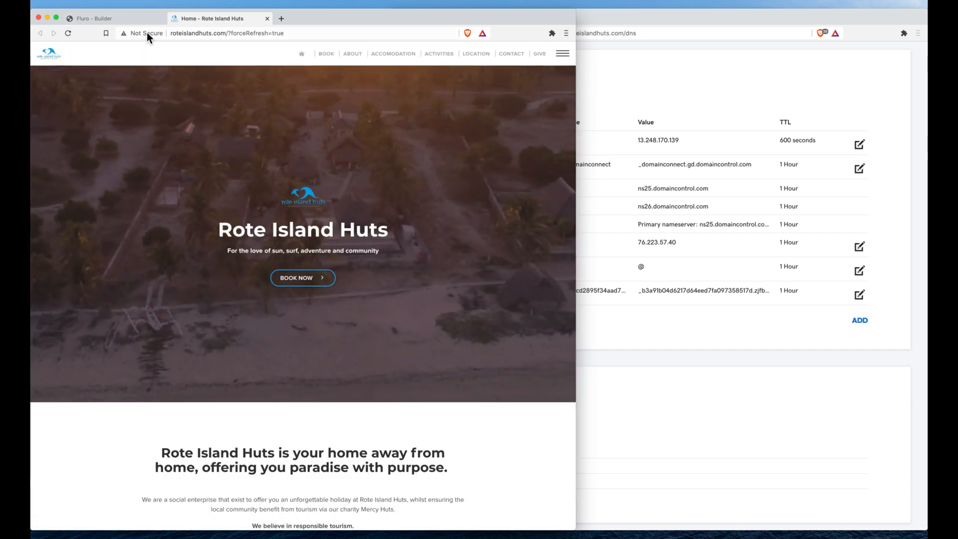
Check the live site's connection security and the SSL certificate's validation state in Fluro's domain details.
left_click(143, 33)
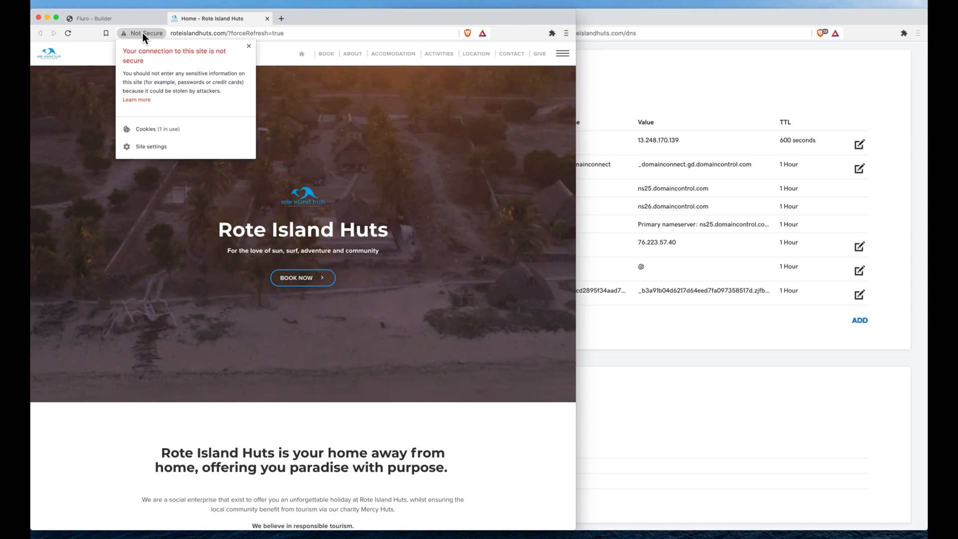
left_click(143, 33)
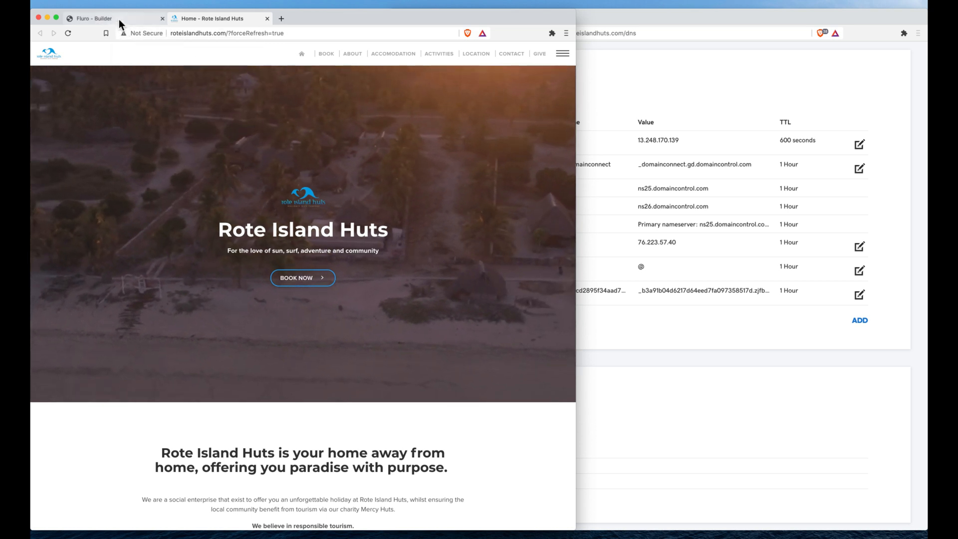
left_click(119, 19)
left_click(551, 51)
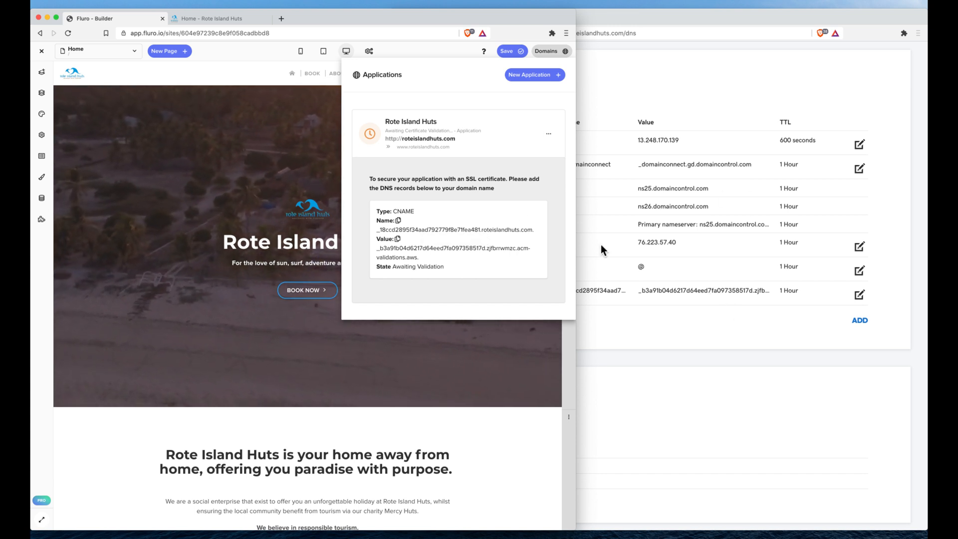
left_click(482, 129)
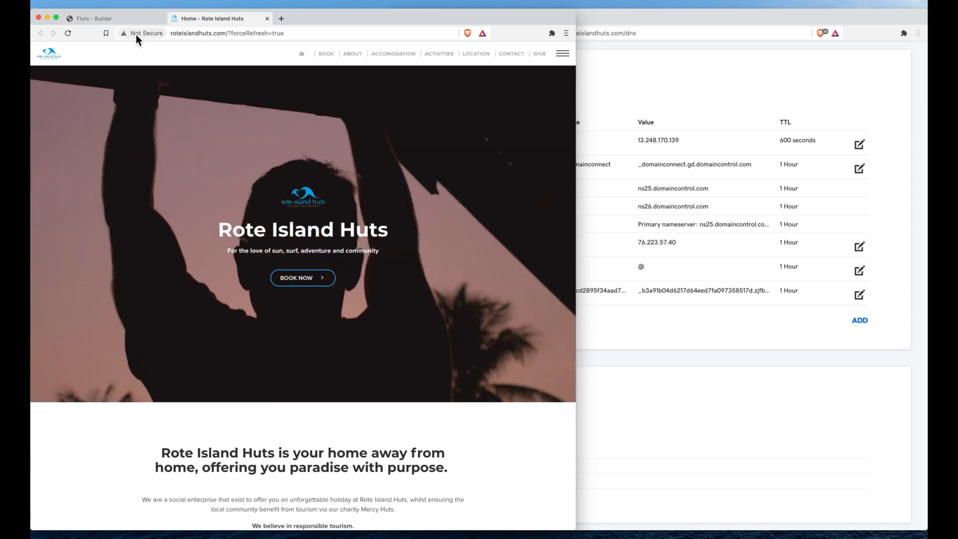
left_click(148, 33)
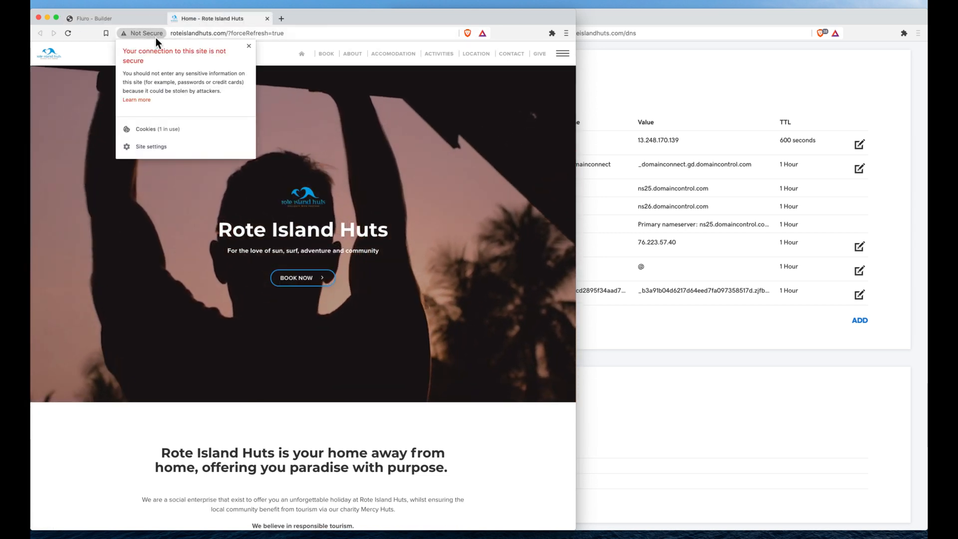
left_click(320, 33)
left_click(398, 142)
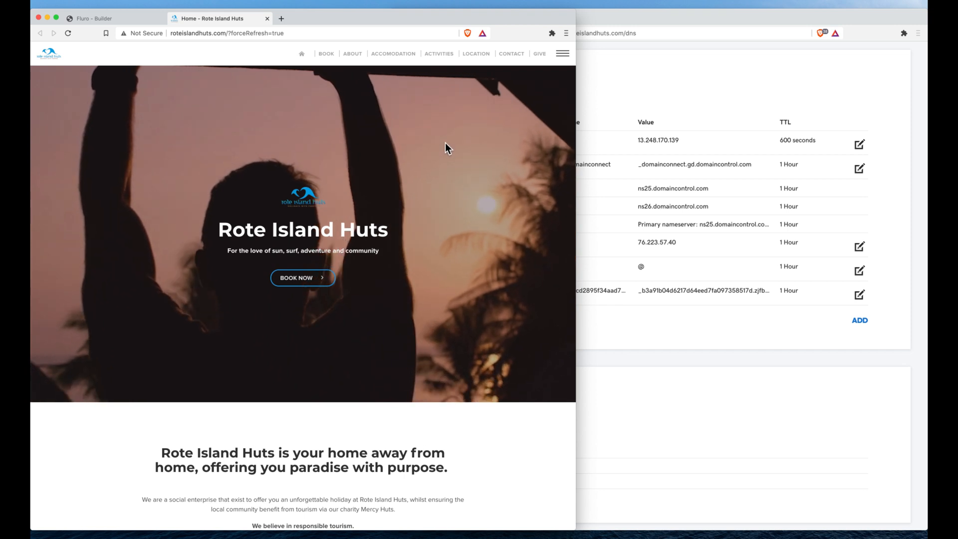